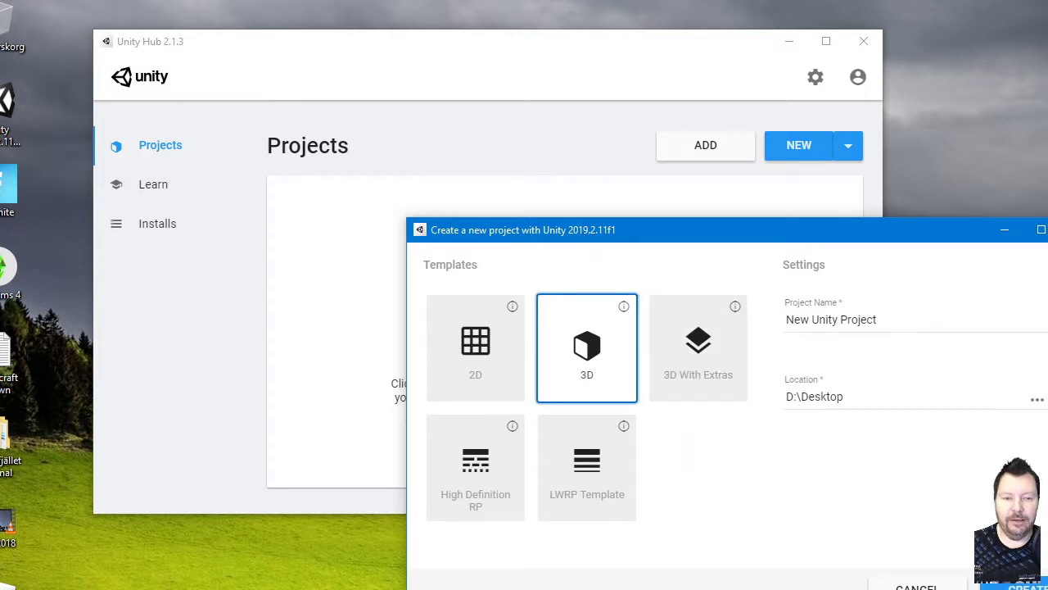
Create the 3D project New Unity Project in D:\Desktop and allow Unity Editor through the firewall on private networks.
left_click(1026, 583)
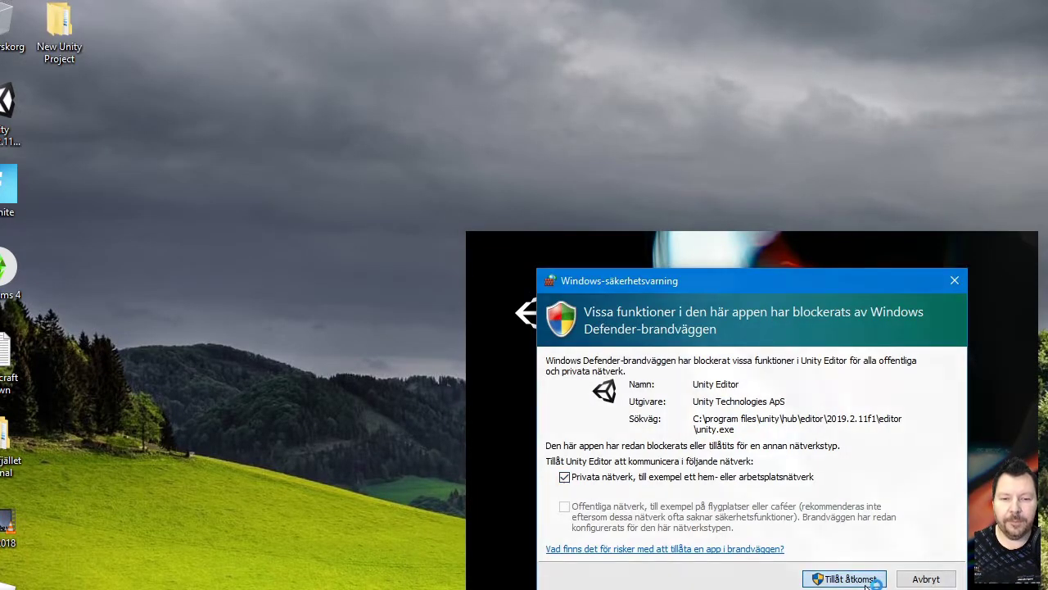
left_click(848, 579)
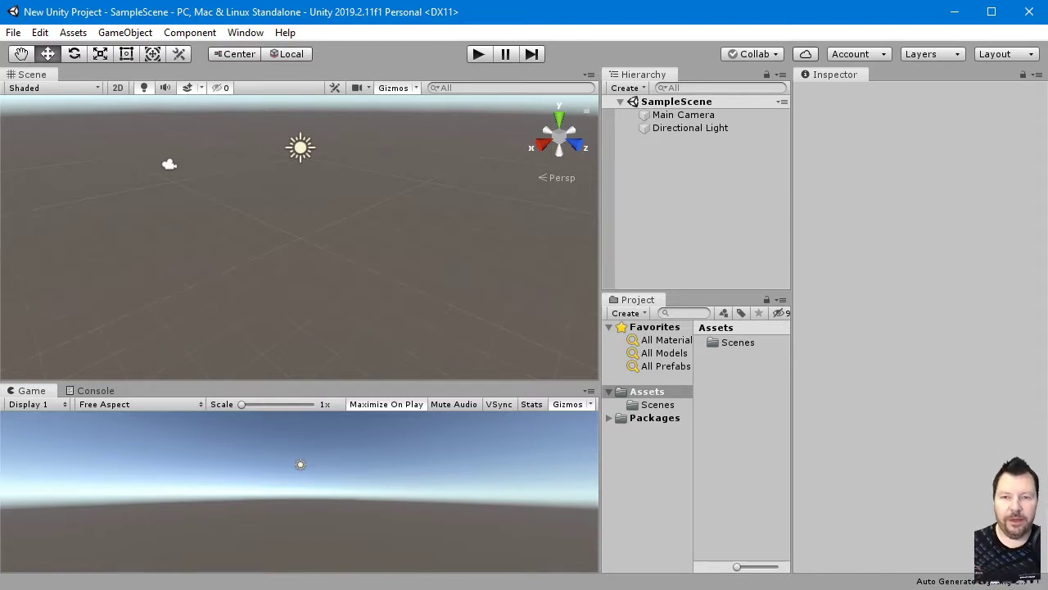
Add a Terrain object to SampleScene.
left_click(627, 88)
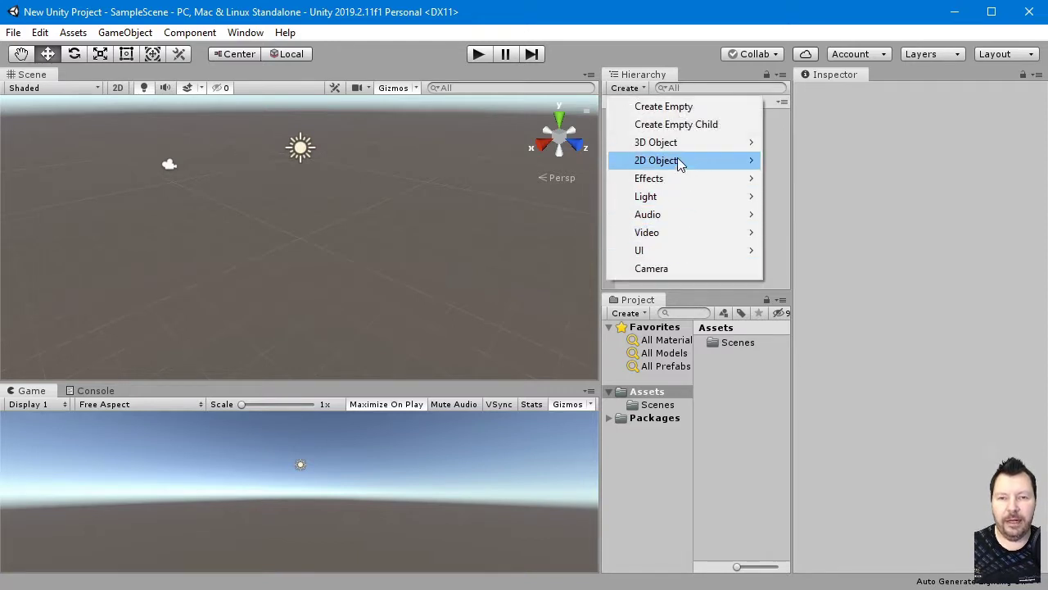
mouse_move(651, 143)
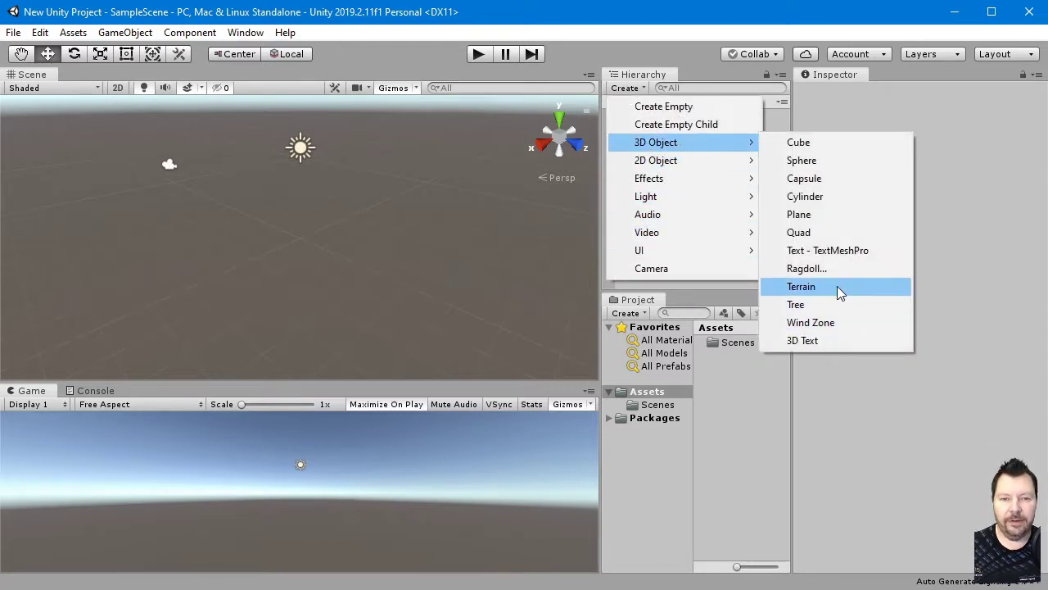
left_click(837, 286)
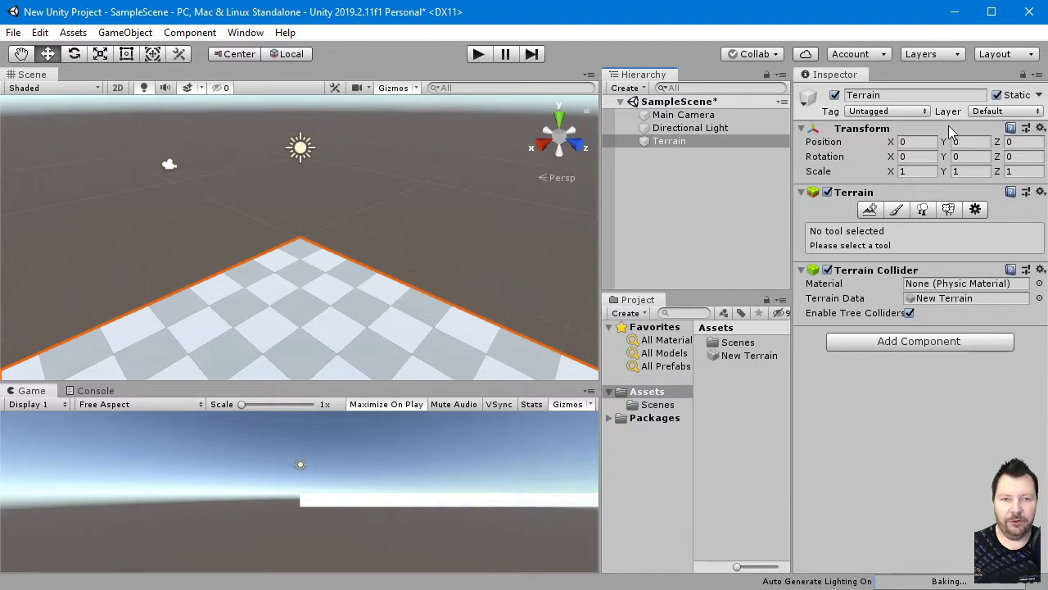
Set the terrain's width and length to 500 in its mesh resolution settings.
left_click(871, 211)
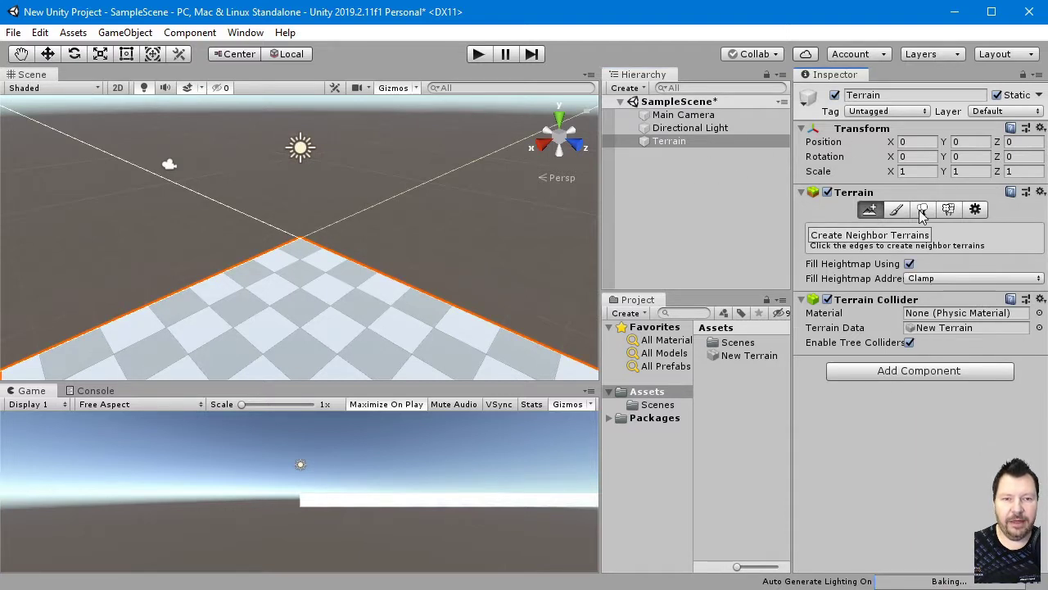
left_click(975, 209)
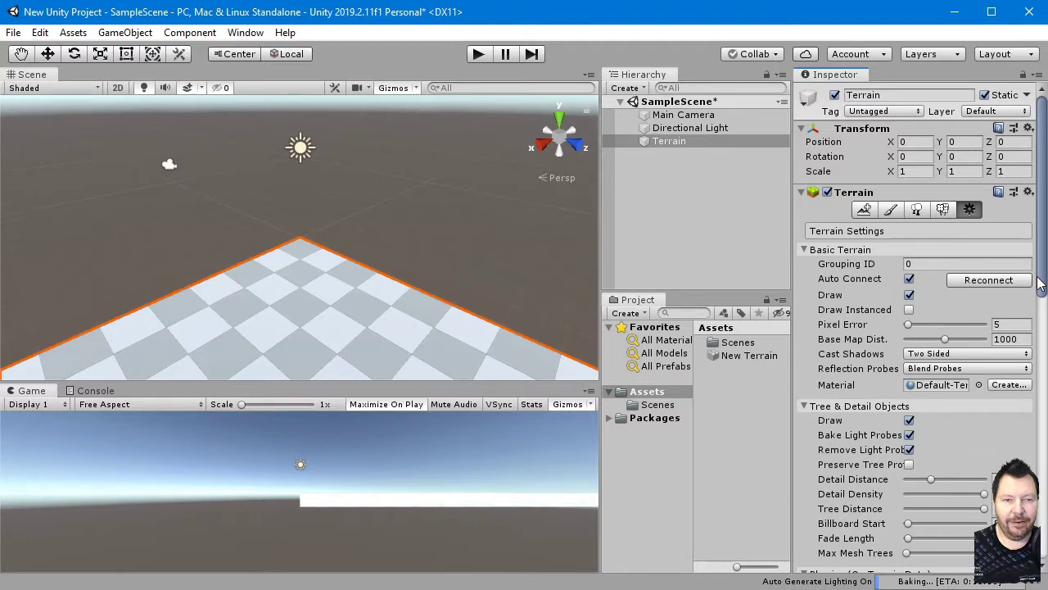
scroll(931, 384, "down", 5)
left_click(930, 413)
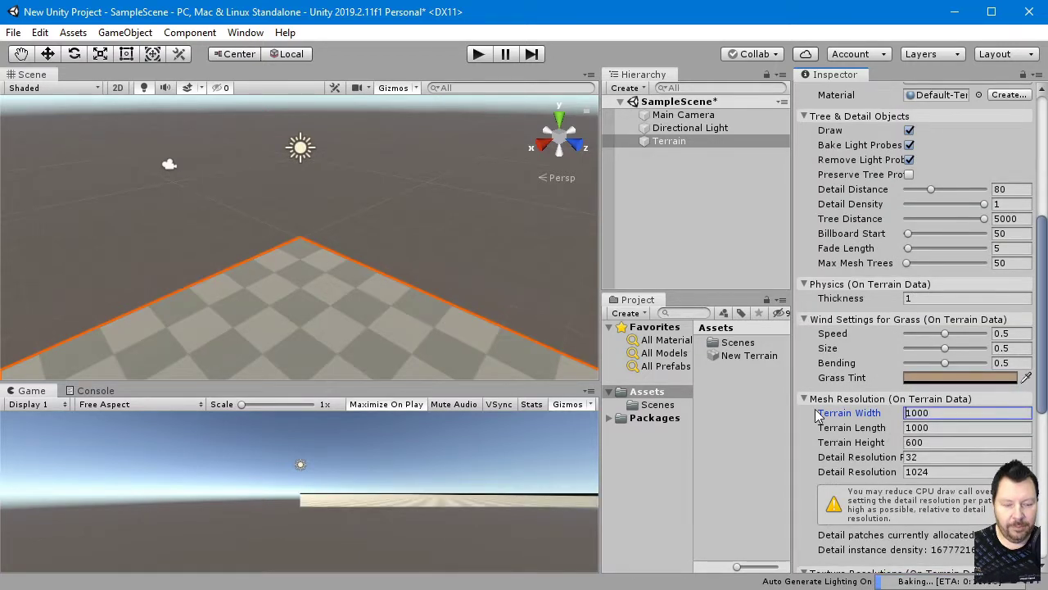
type("500")
key("Tab")
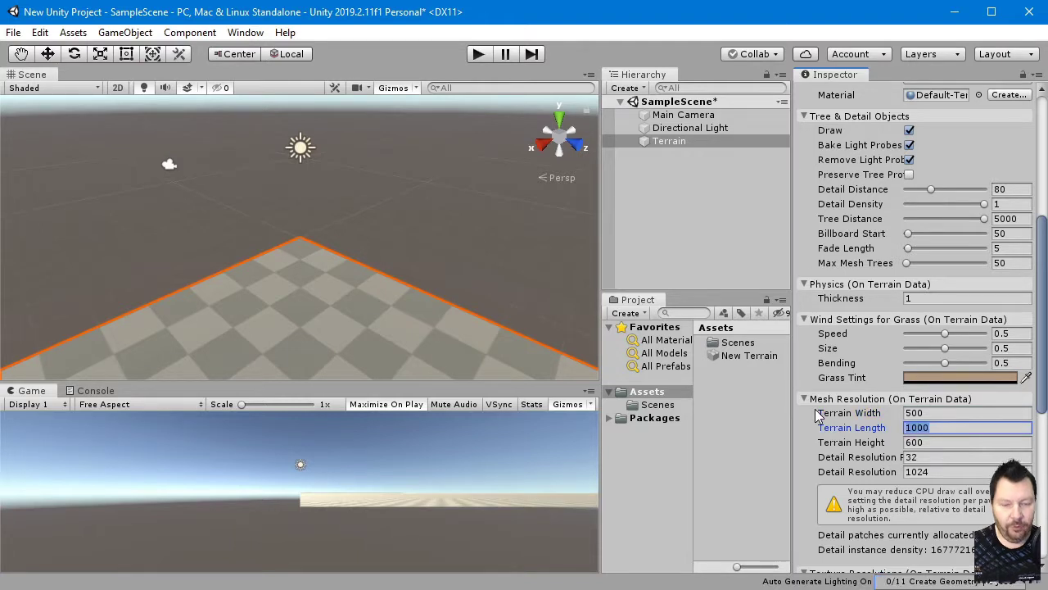
type("500")
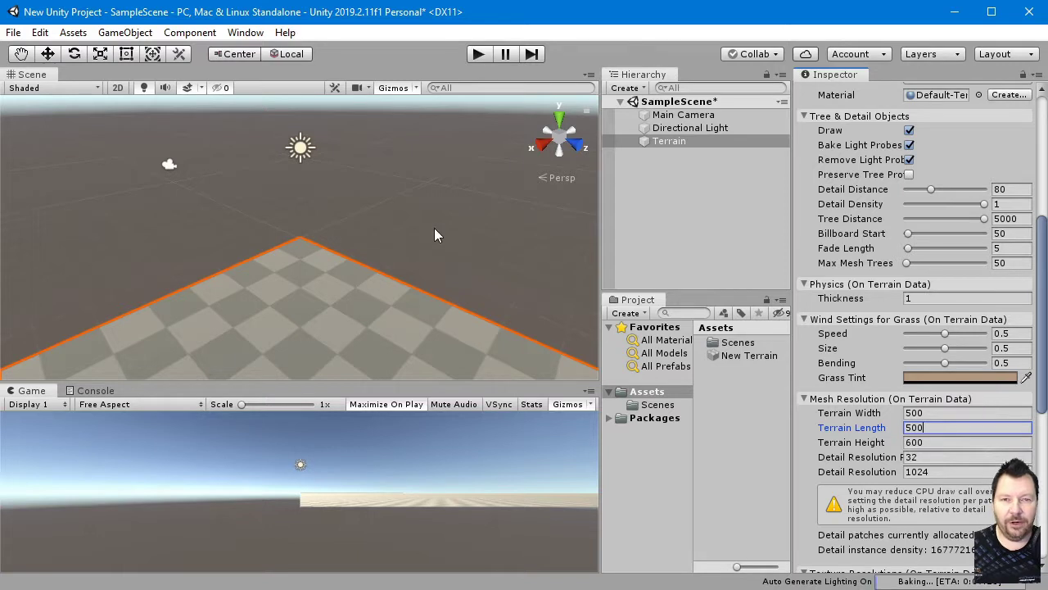
Center the terrain on the world origin by setting its X and Z position to -250.
left_click(688, 144)
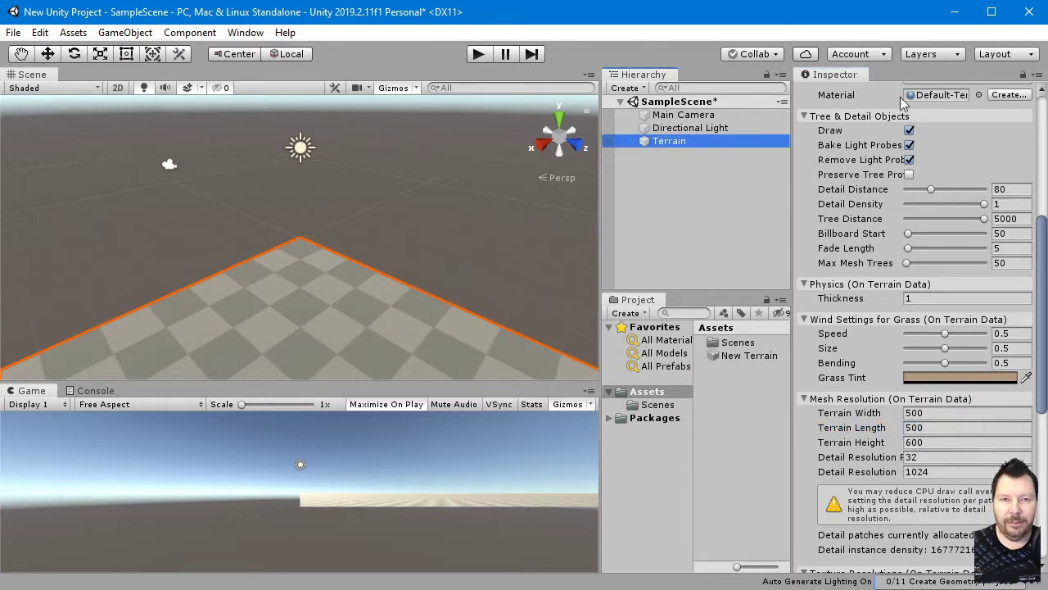
scroll(903, 101, "up", 8)
left_click(912, 143)
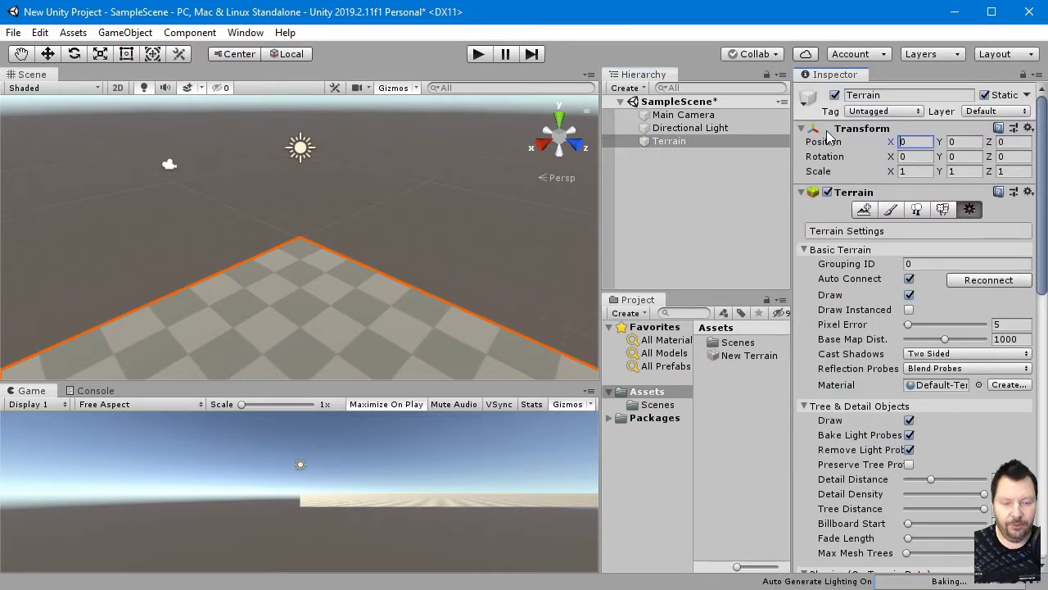
type("2500")
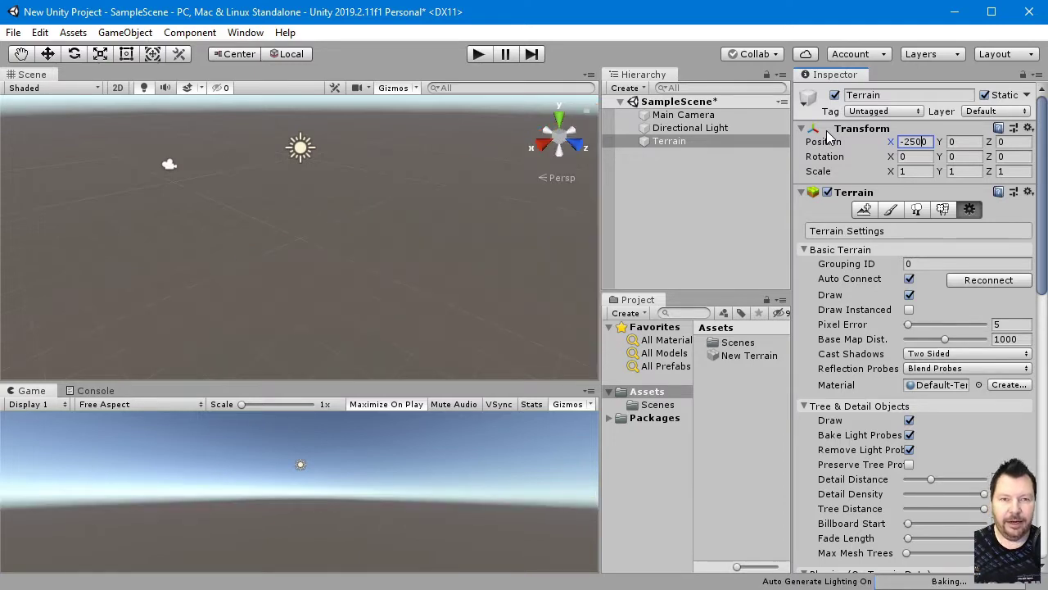
key("Tab")
key("Tab")
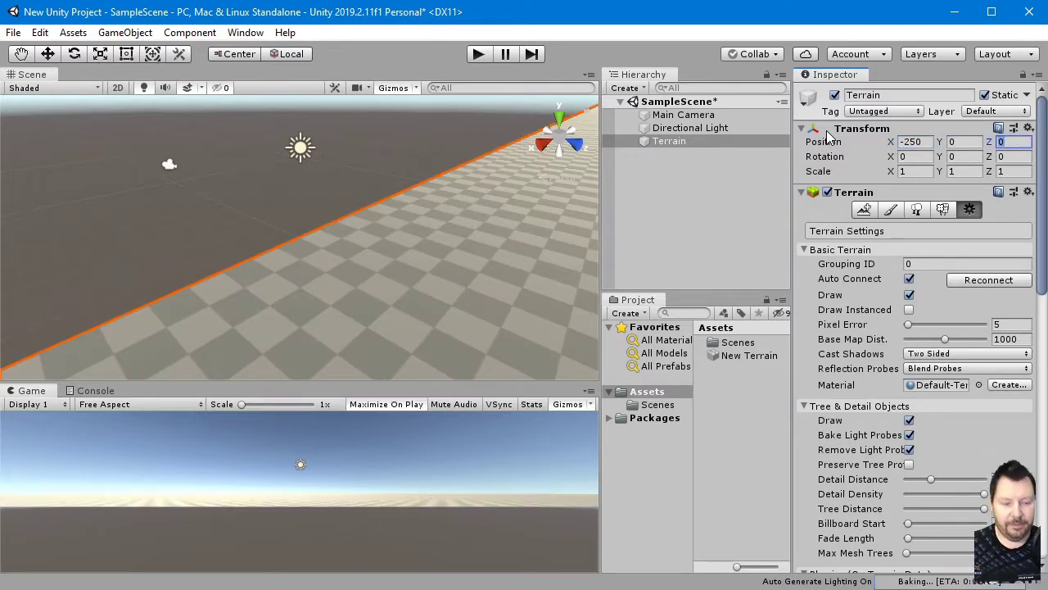
type("-250")
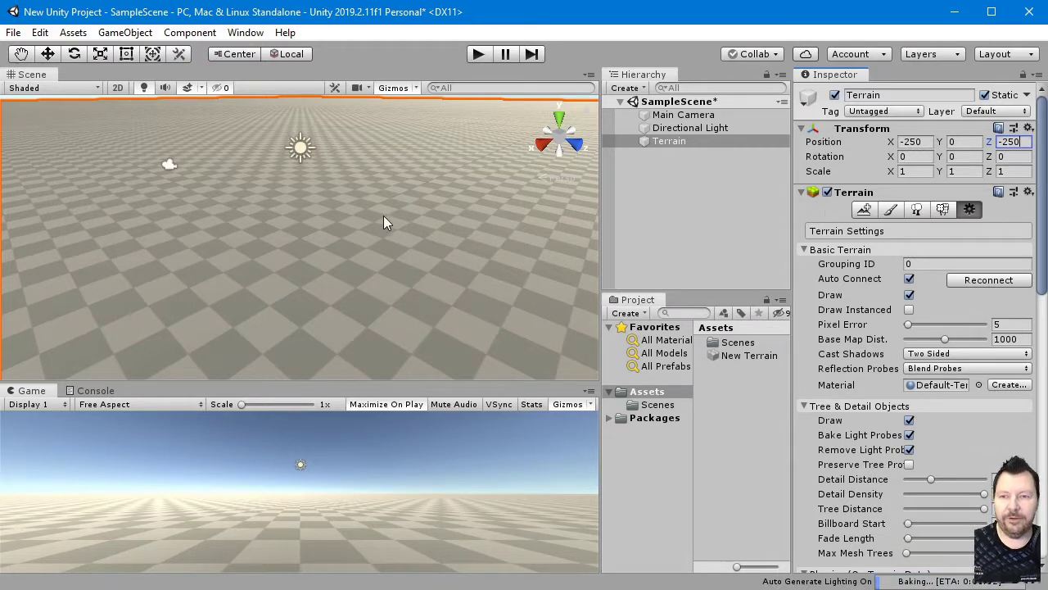
Activate the terrain's Raise or Lower Terrain paint tool.
scroll(390, 224, "down", 5)
scroll(401, 239, "down", 8)
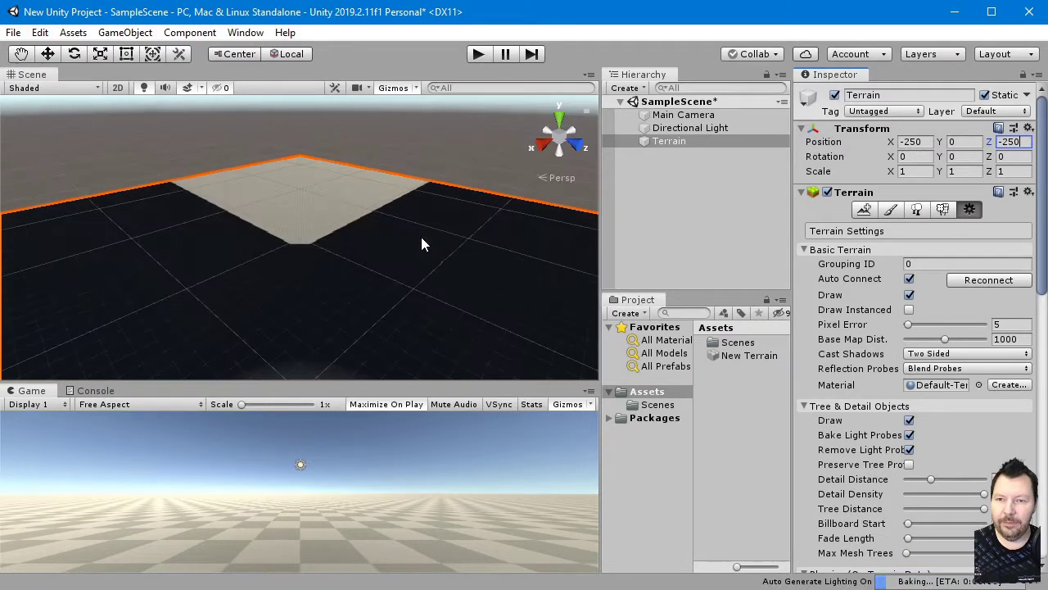
scroll(385, 284, "up", 3)
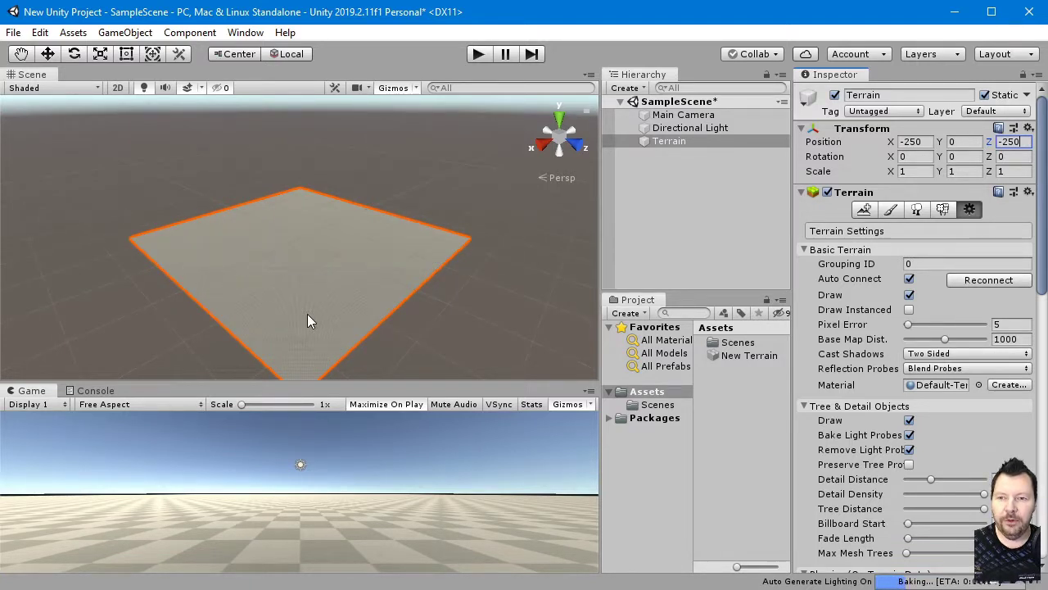
left_click(892, 212)
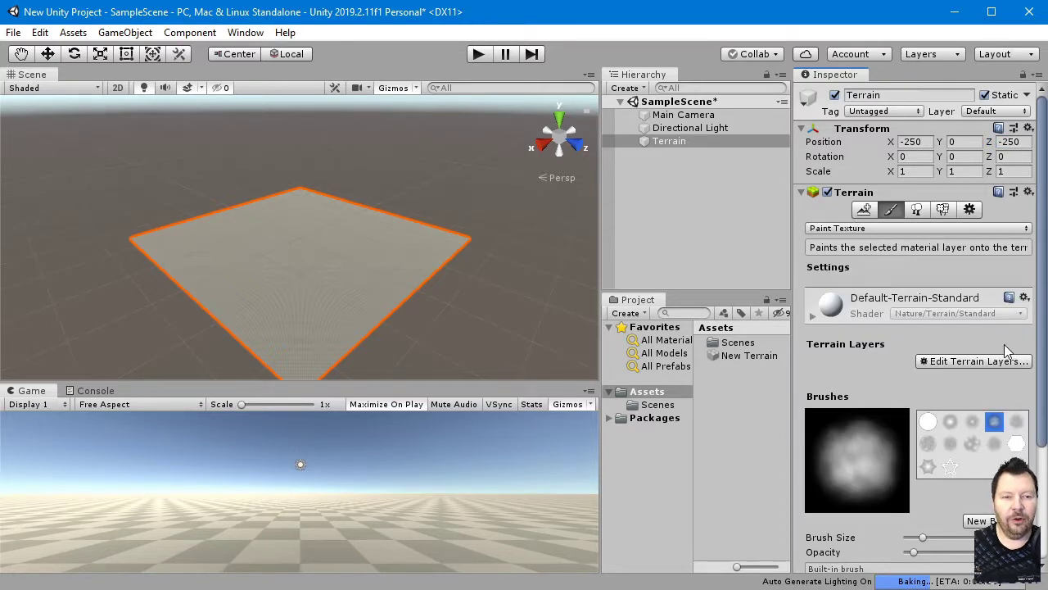
left_click(865, 211)
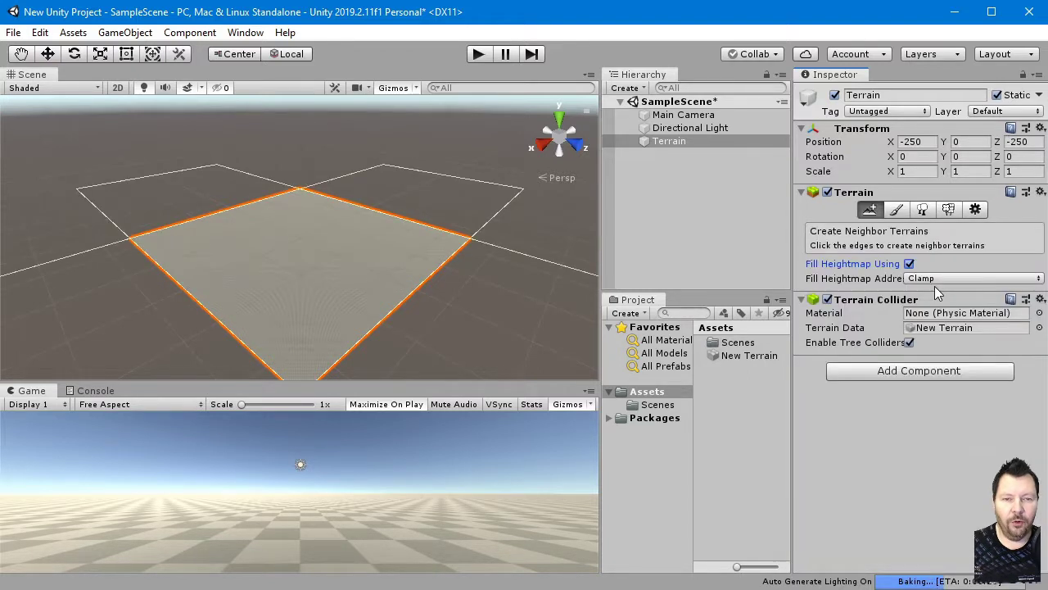
left_click(896, 210)
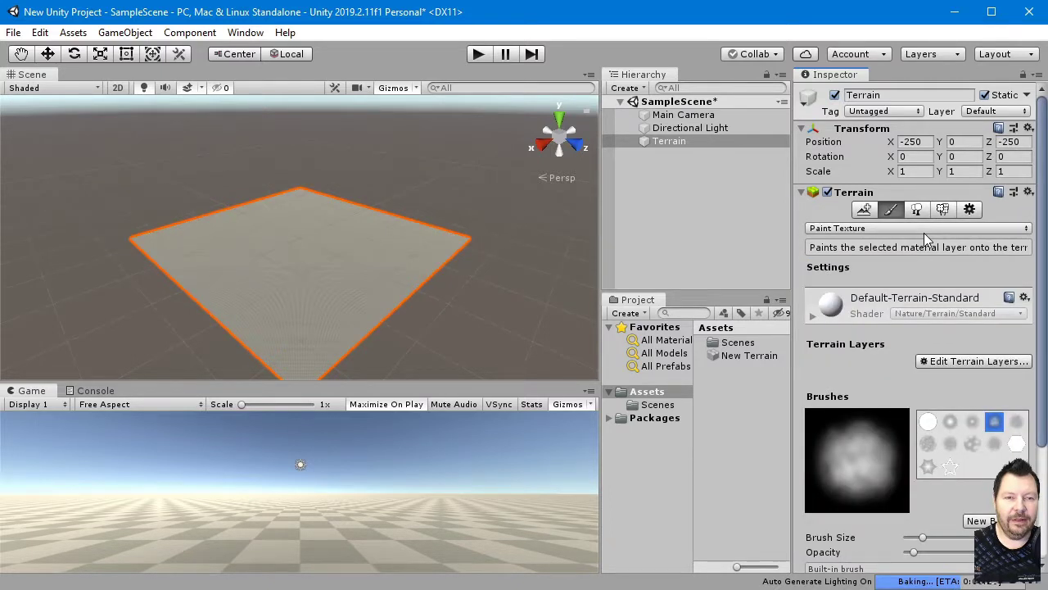
left_click(924, 231)
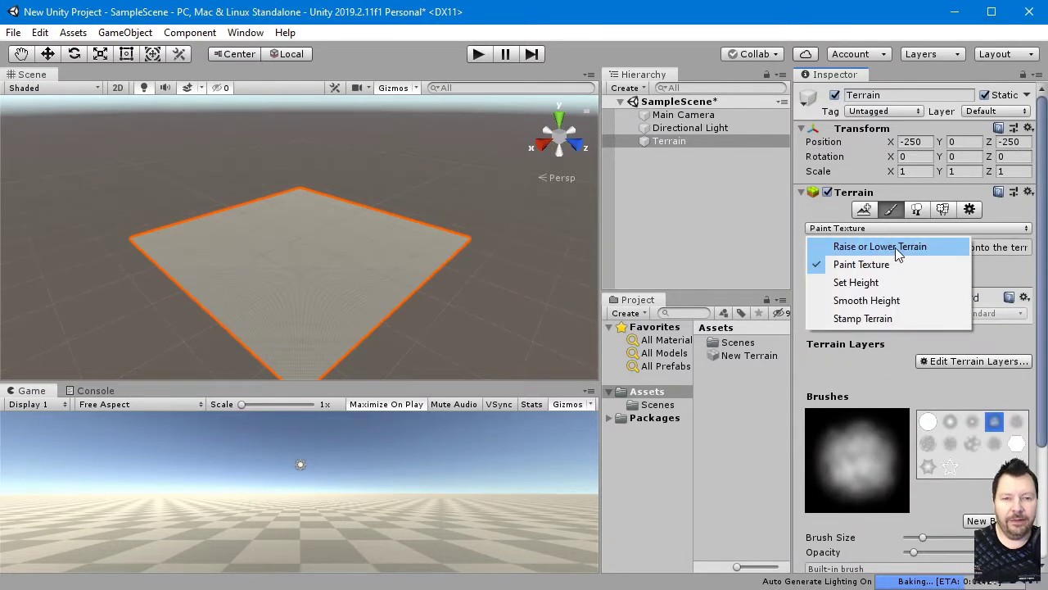
left_click(895, 247)
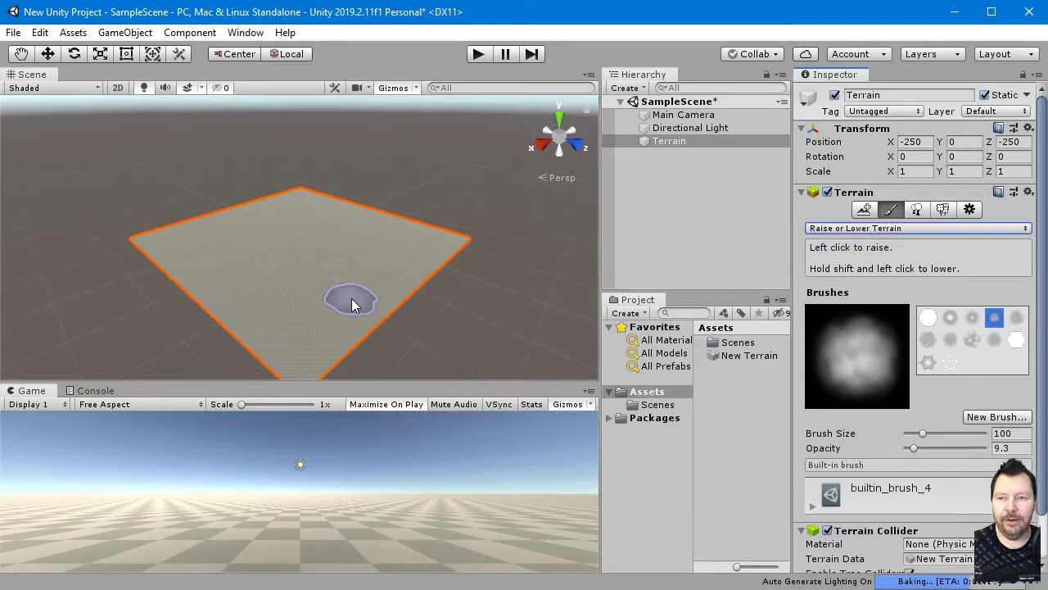
Choose the soft round builtin_brush_2 for sculpting and set its brush size to 75.
left_click_drag(352, 298, 302, 296, "alt")
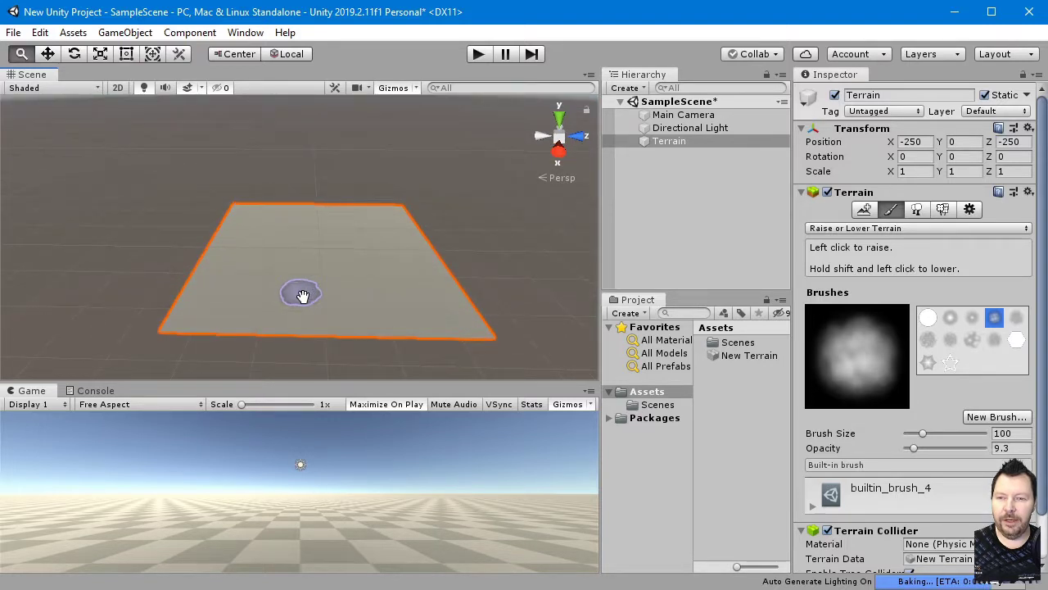
left_click_drag(302, 295, 393, 364, "alt")
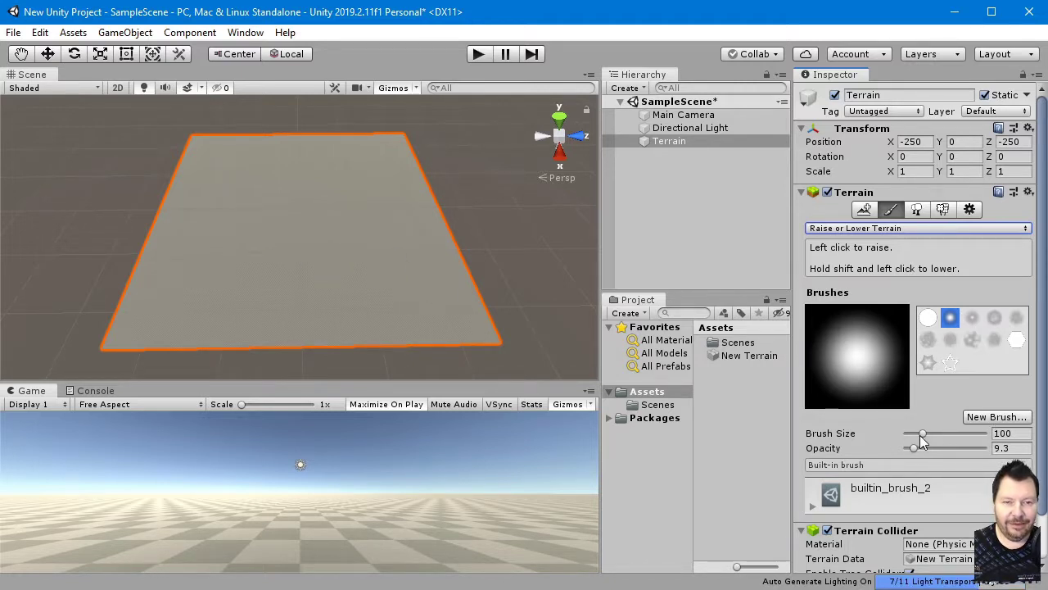
left_click_drag(922, 433, 919, 441)
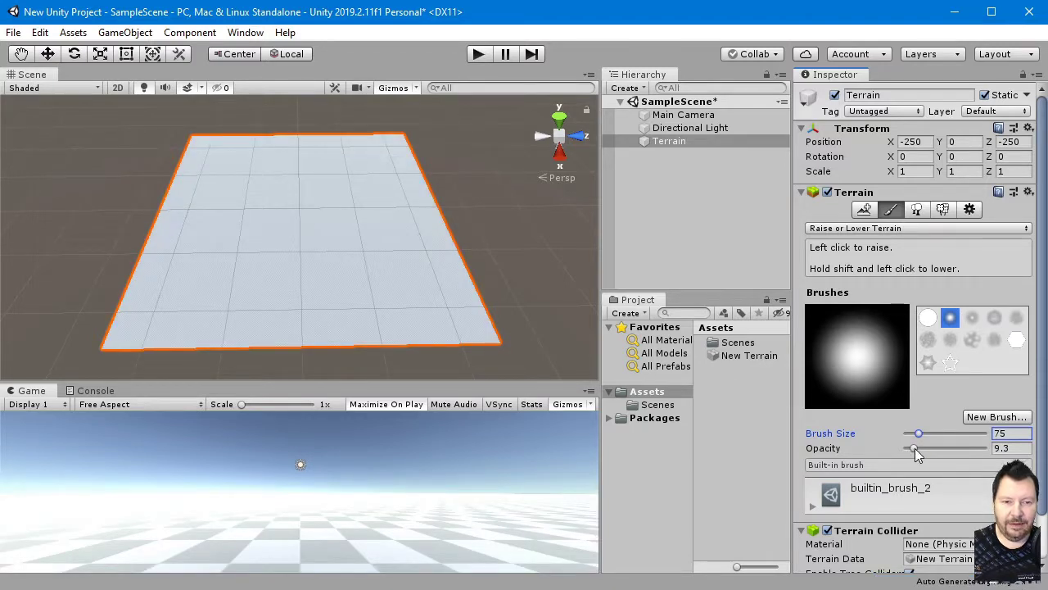
Try raising a ridge on the terrain with the brush opacity at 88, and undo the stroke.
mouse_move(914, 448)
left_mouse_down()
mouse_move(981, 456)
mouse_move(974, 452)
left_mouse_up()
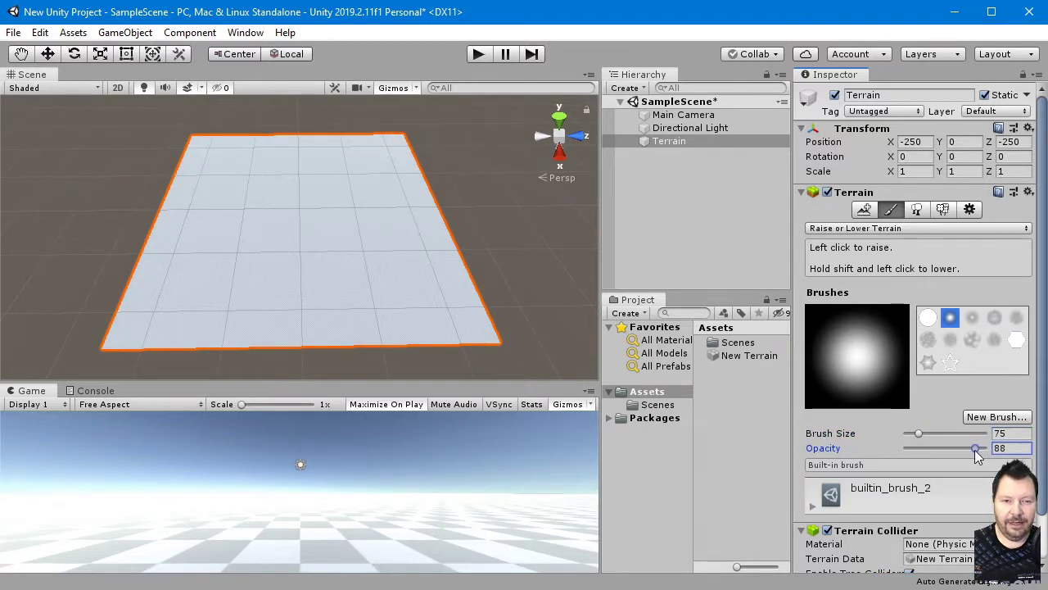
mouse_move(295, 161)
left_mouse_down()
mouse_move(252, 146)
mouse_move(217, 162)
mouse_move(169, 247)
mouse_move(254, 306)
left_mouse_up()
key("ctrl+z")
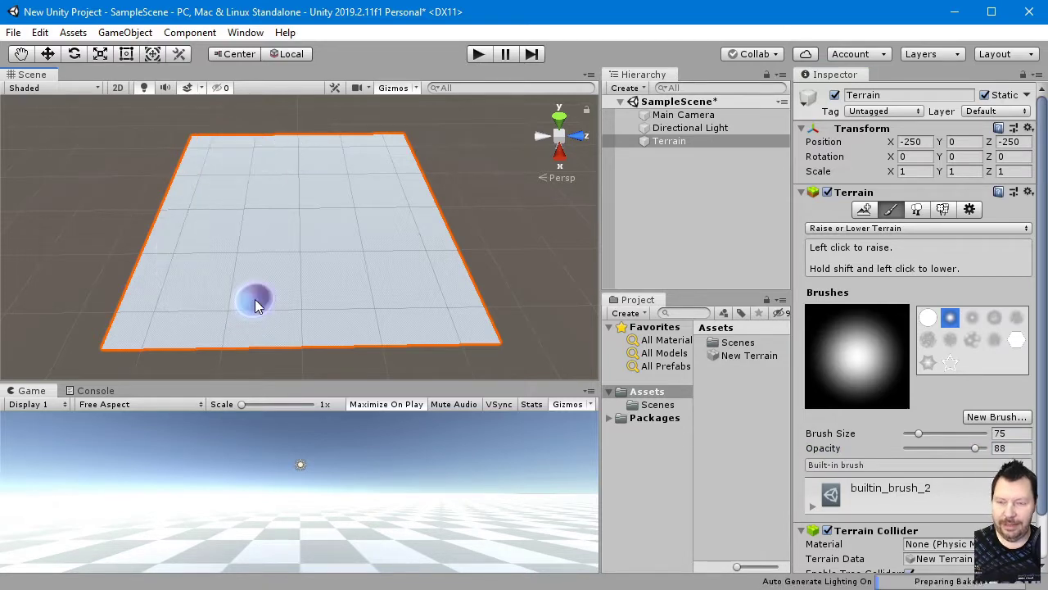
Set the brush opacity to 40 and raise a closed mountain ridge around the terrain's border.
left_click(976, 450)
left_click_drag(976, 449, 938, 448)
mouse_move(406, 149)
left_mouse_down()
mouse_move(221, 166)
mouse_move(175, 247)
mouse_move(212, 322)
mouse_move(313, 280)
mouse_move(411, 301)
mouse_move(426, 258)
mouse_move(395, 149)
left_mouse_up()
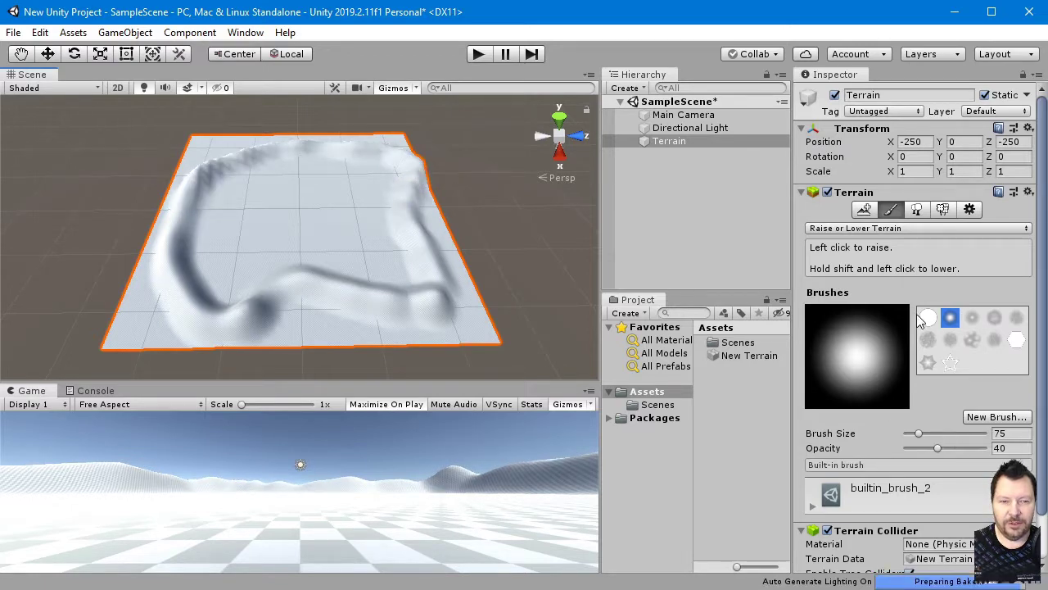
With the cloudy builtin_brush_4, roughen the ridge's inner slopes at opacity 40 and add gentle bumps to the enclosed ground at opacity 15.
left_click(994, 317)
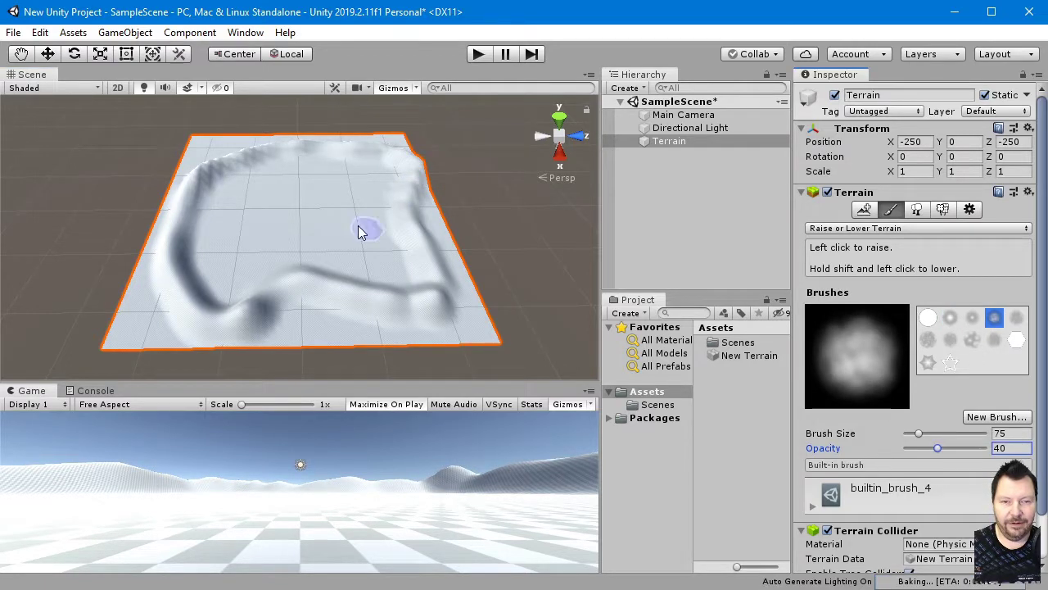
mouse_move(313, 160)
left_mouse_down()
mouse_move(235, 174)
mouse_move(208, 196)
mouse_move(229, 304)
mouse_move(326, 268)
left_mouse_up()
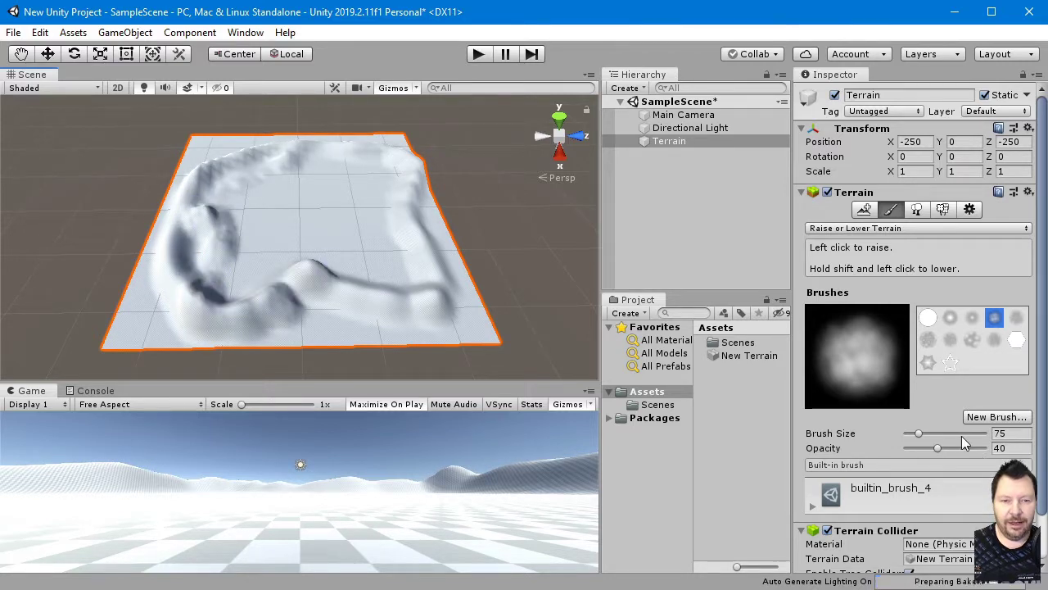
left_click_drag(938, 449, 918, 449)
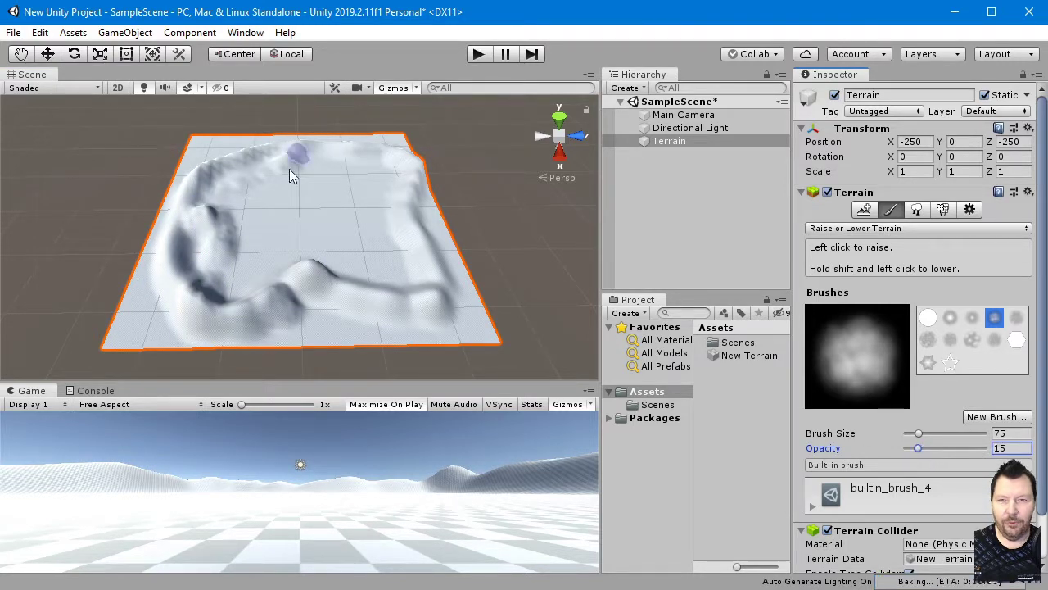
mouse_move(349, 269)
left_mouse_down()
mouse_move(441, 285)
mouse_move(384, 222)
mouse_move(385, 180)
mouse_move(303, 157)
mouse_move(240, 201)
mouse_move(316, 181)
mouse_move(358, 229)
mouse_move(251, 276)
mouse_move(286, 229)
mouse_move(335, 221)
mouse_move(331, 205)
mouse_move(271, 215)
mouse_move(319, 229)
mouse_move(295, 237)
left_mouse_up()
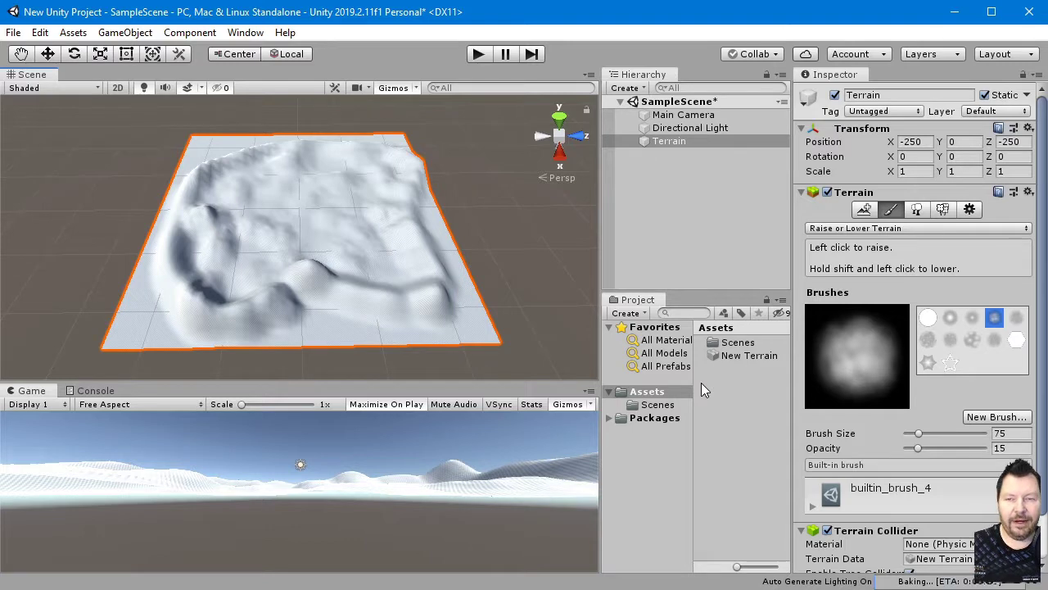
Import the custom package GrassAndSurface.unitypackage with its Grass folder excluded, keeping only the Surface textures.
left_click(73, 33)
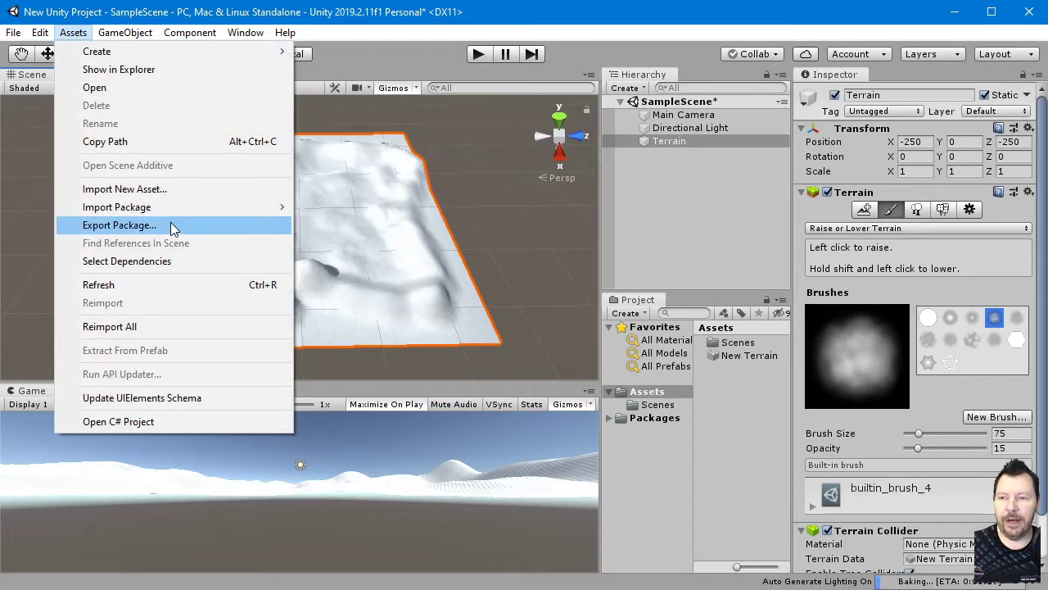
mouse_move(195, 207)
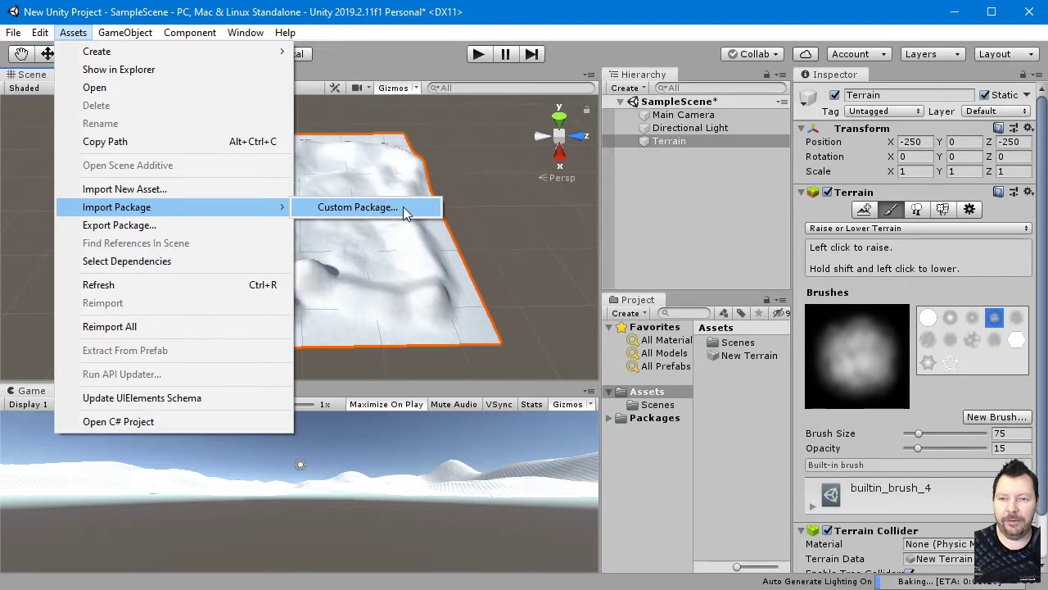
left_click(404, 211)
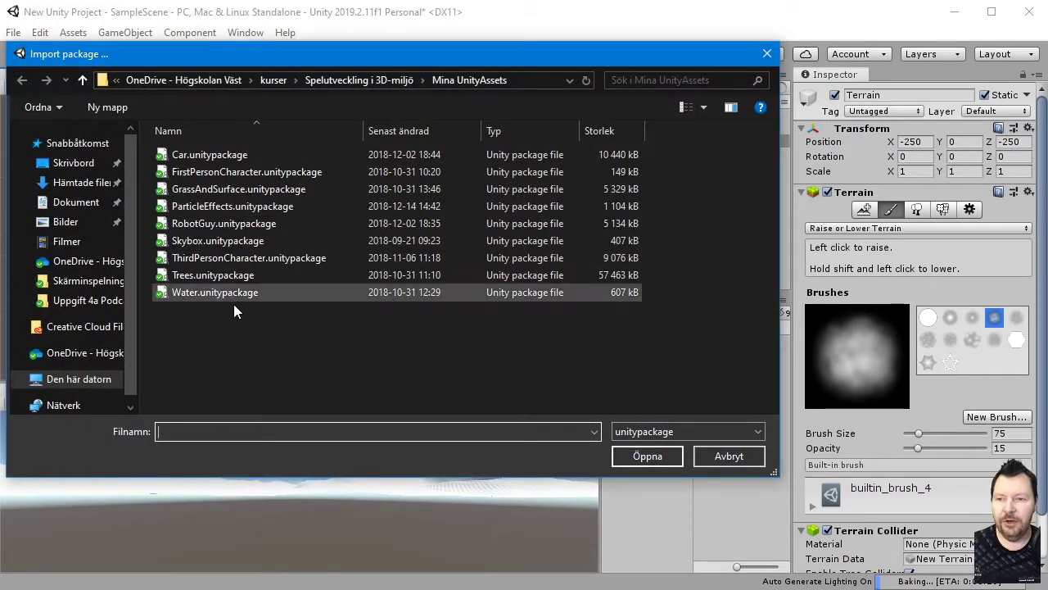
left_click(216, 191)
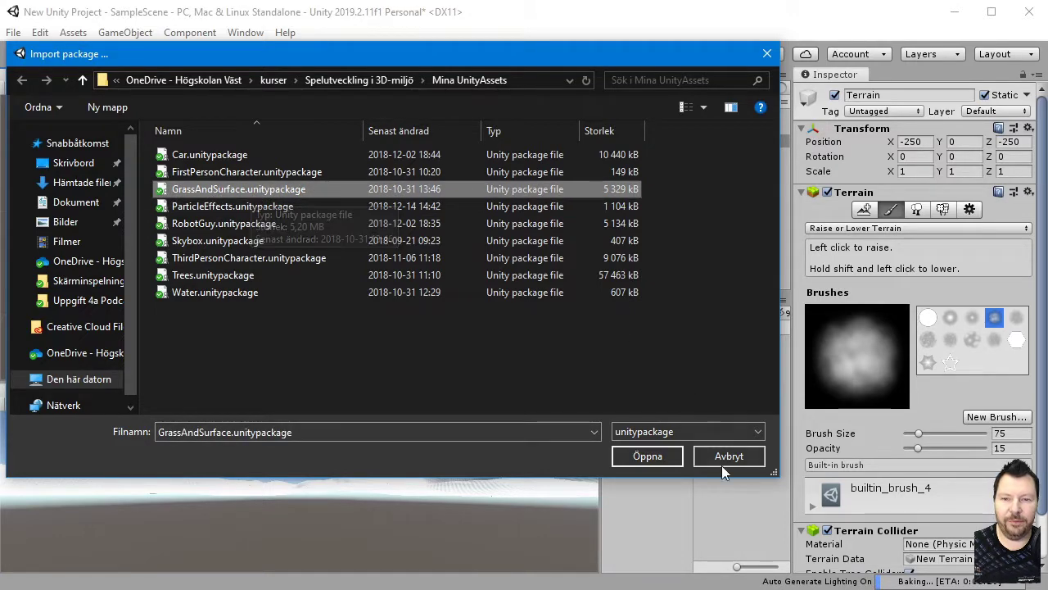
left_click(649, 457)
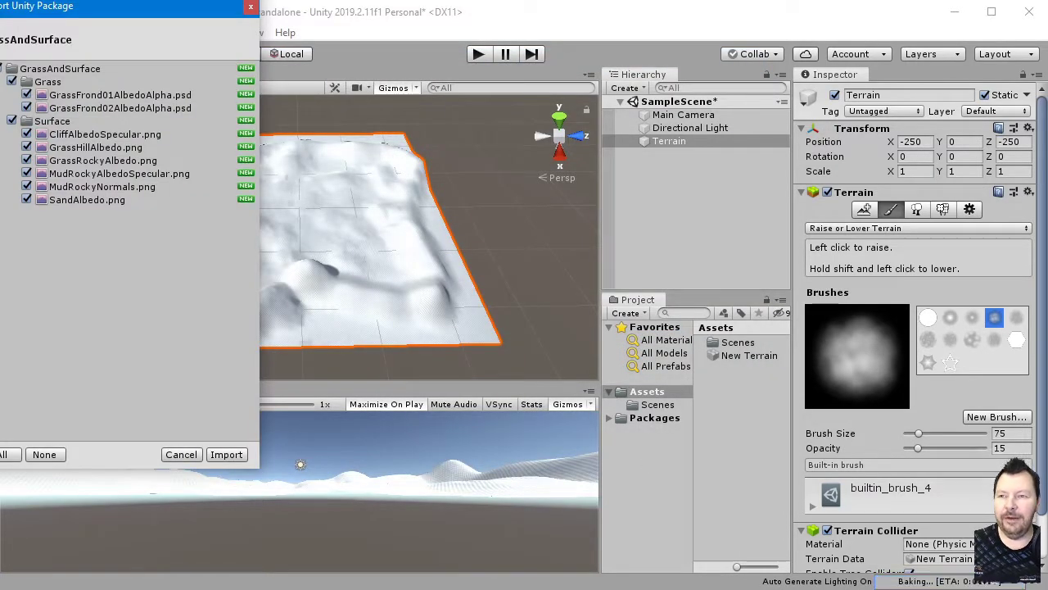
left_click(11, 81)
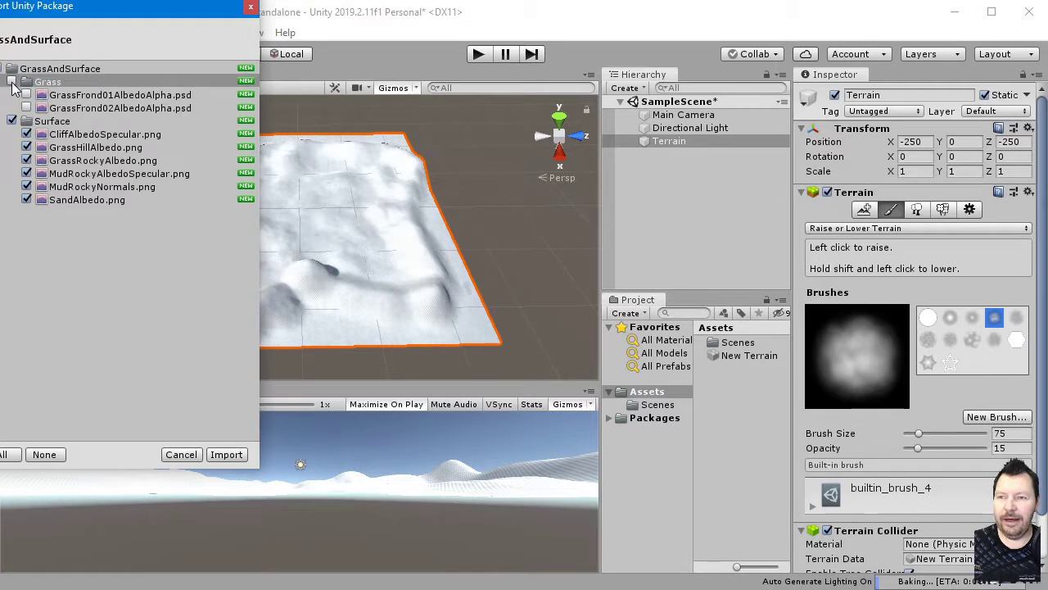
left_click(227, 454)
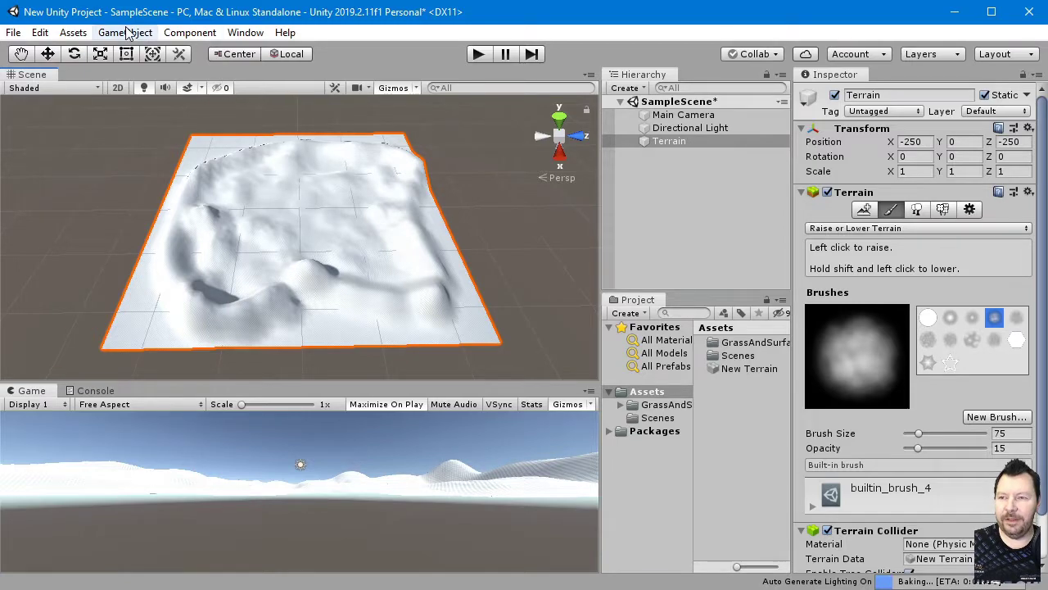
Import the complete custom package FirstPersonCharacter.unitypackage, including its Audio, Prefabs and Scripts folders.
left_click(77, 33)
mouse_move(175, 209)
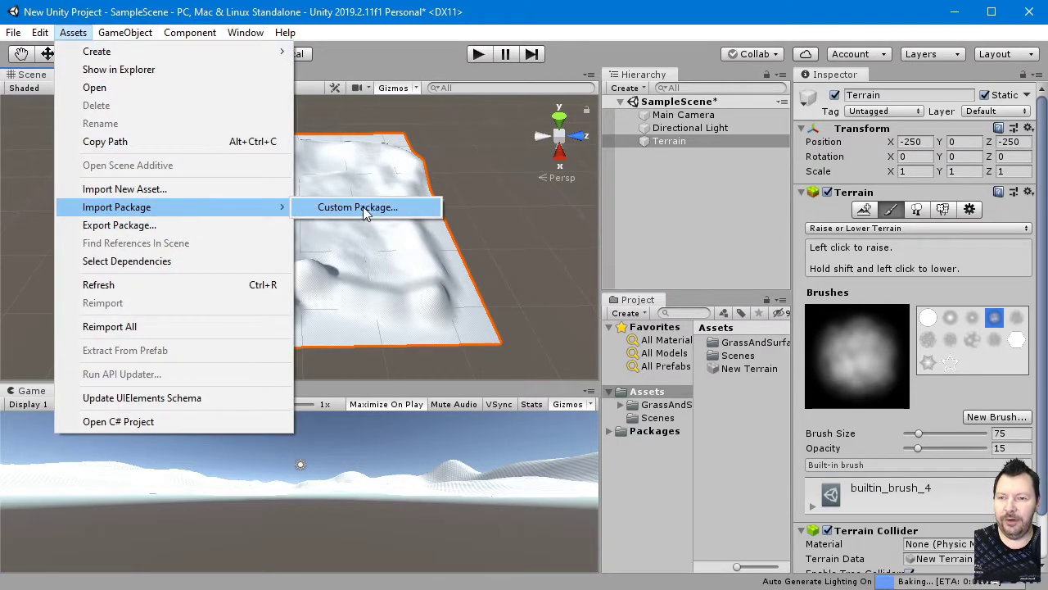
left_click(360, 209)
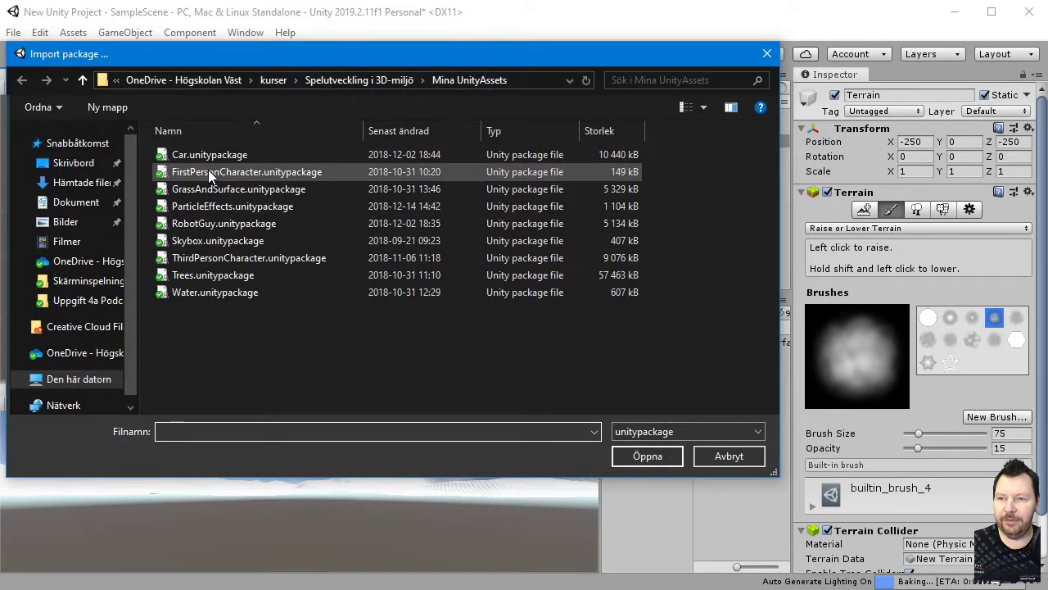
left_click(309, 173)
left_click(650, 454)
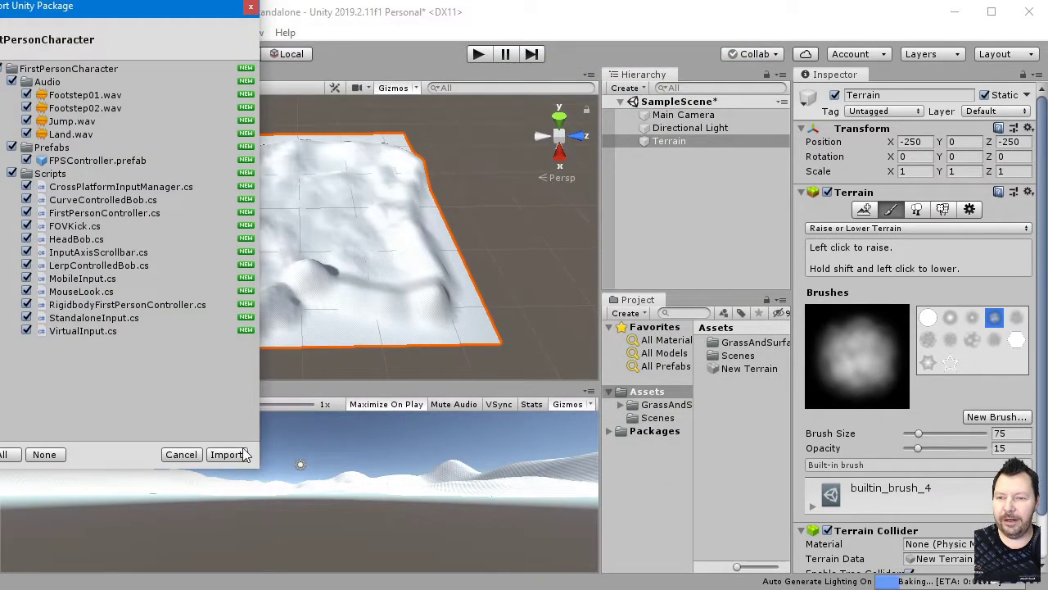
left_click(226, 454)
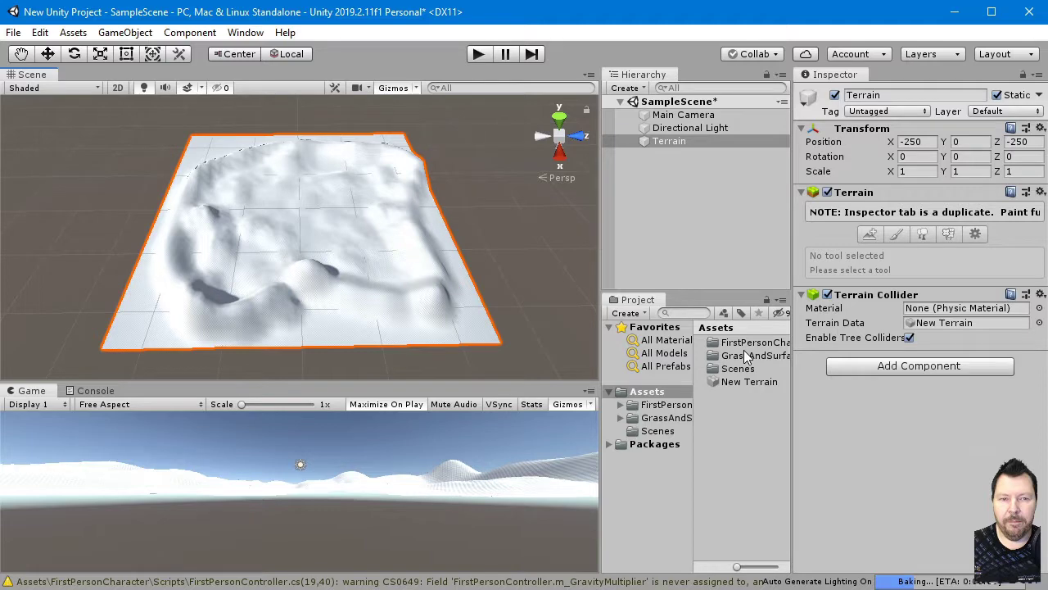
Select the Terrain object and switch its terrain painting mode to Paint Texture.
left_click(670, 159)
left_click(668, 144)
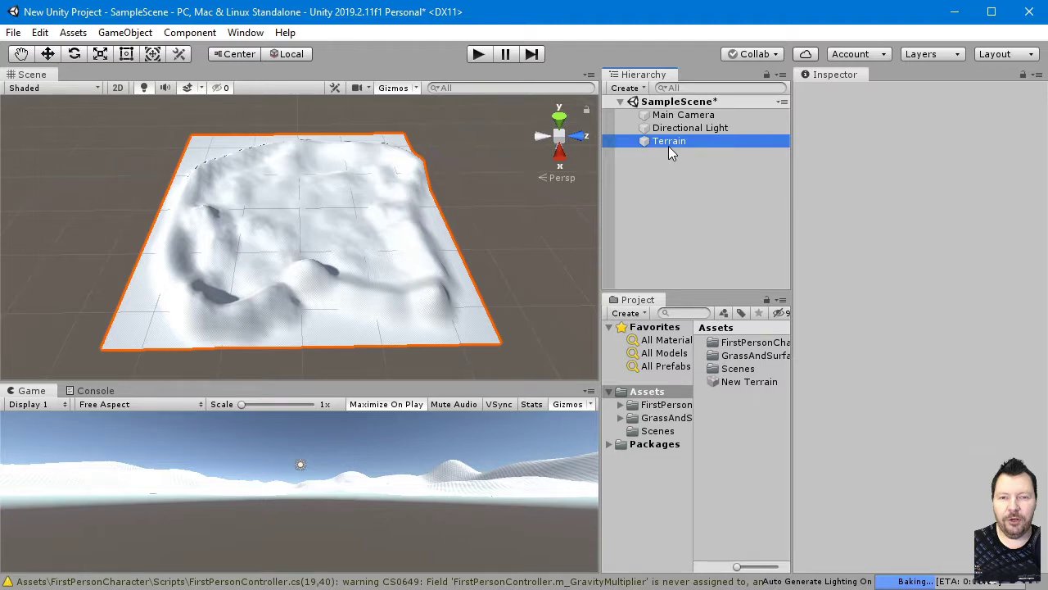
left_click(884, 227)
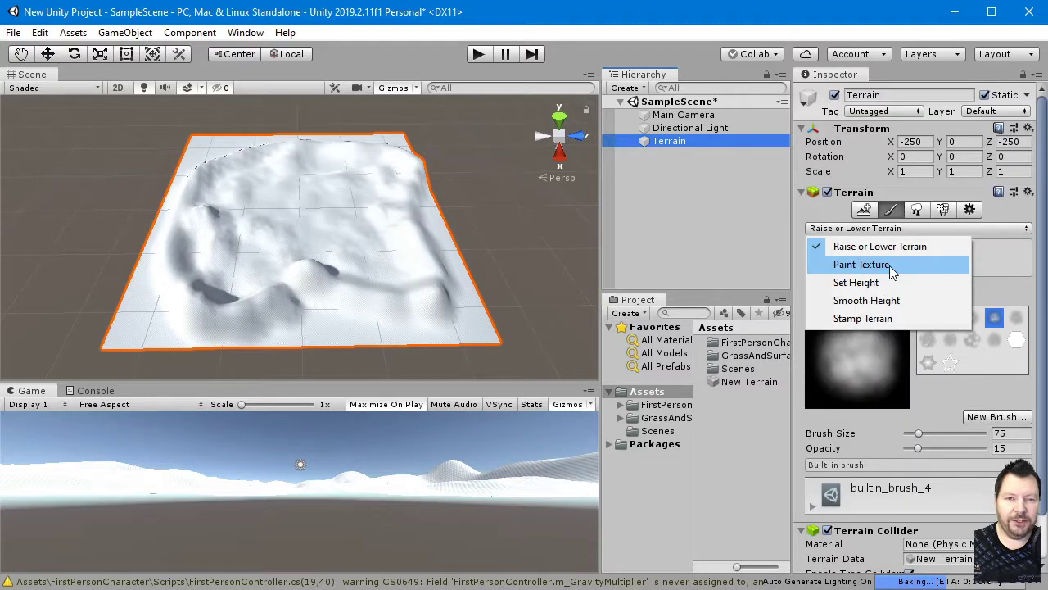
left_click(861, 264)
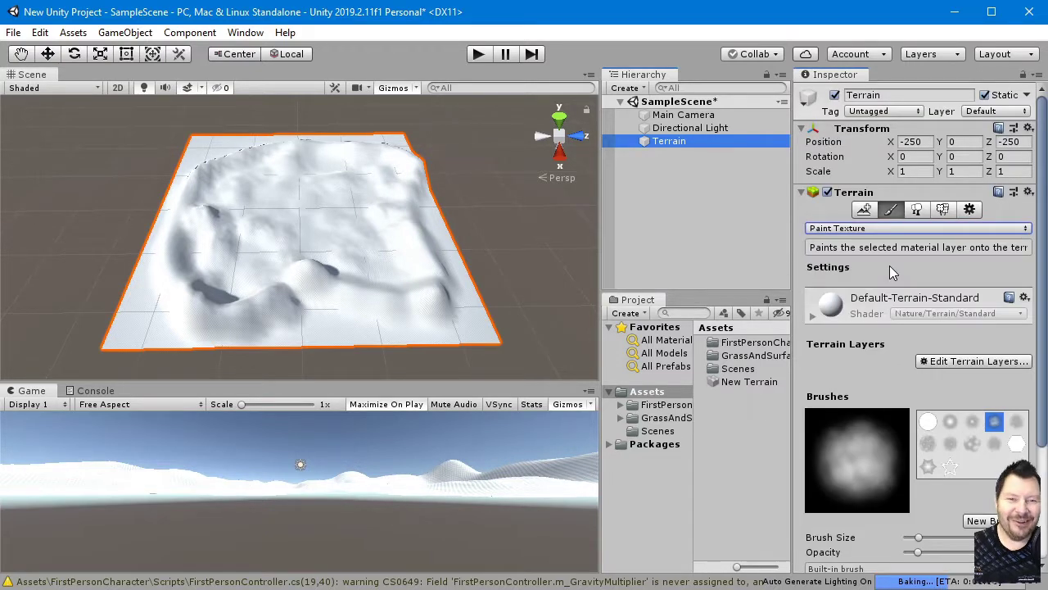
scroll(892, 273, "down", 4)
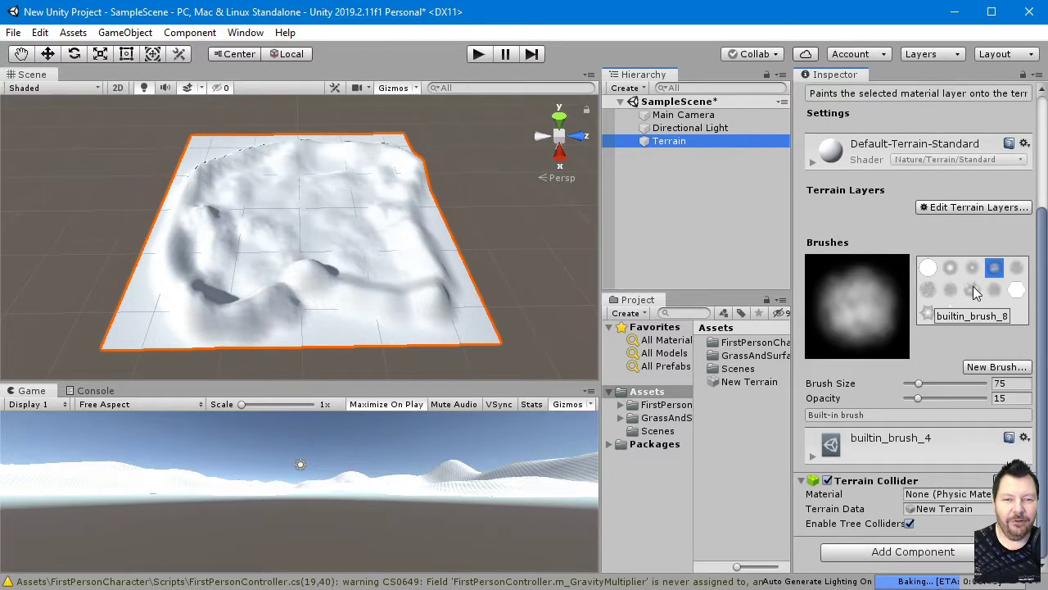
scroll(975, 293, "up", 4)
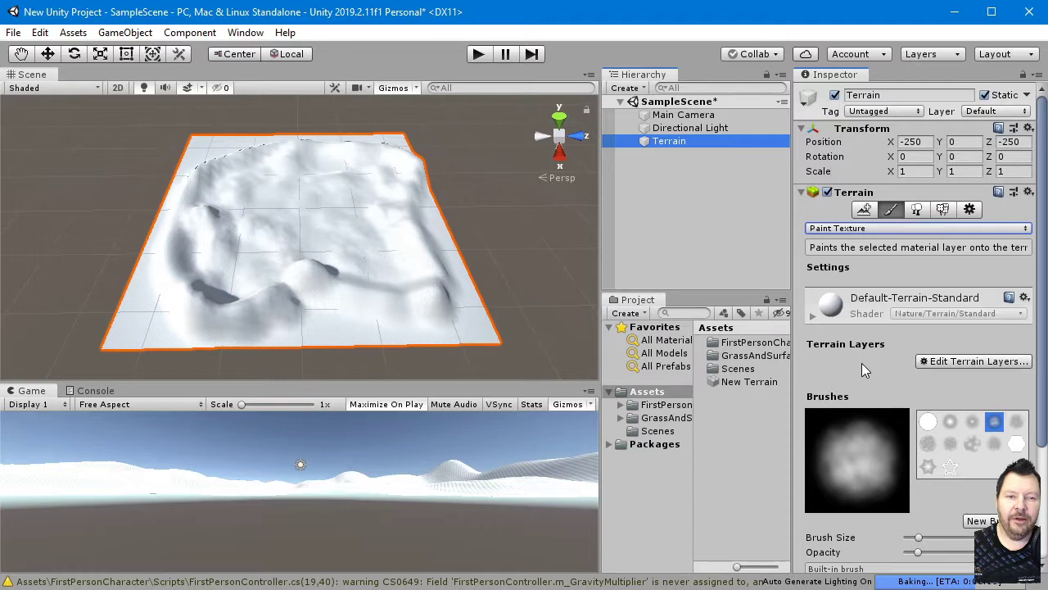
Create the first terrain layer using the GrassHillAlbedo texture.
left_click(950, 368)
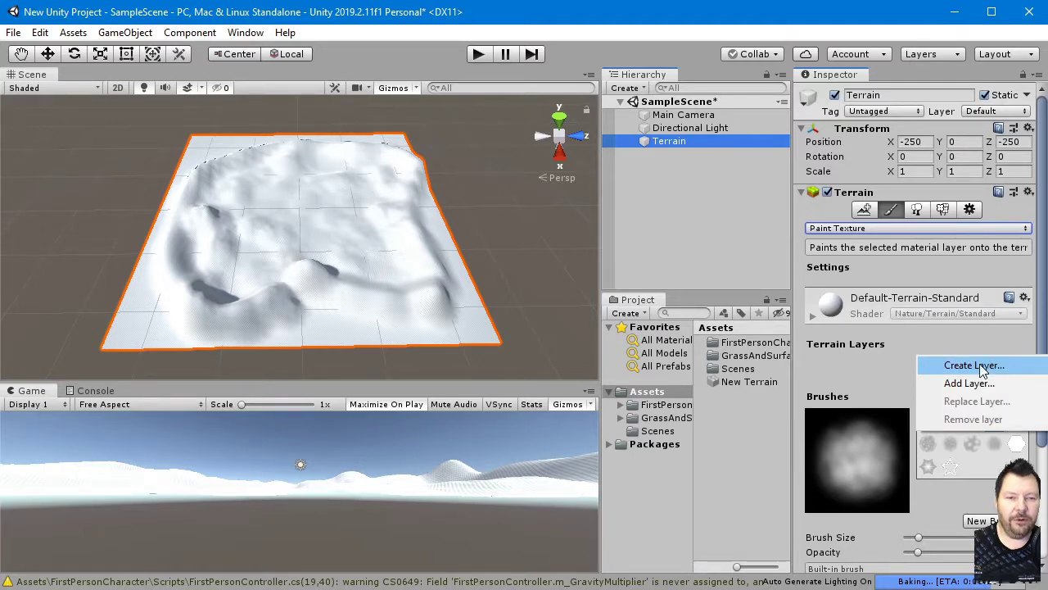
left_click(987, 369)
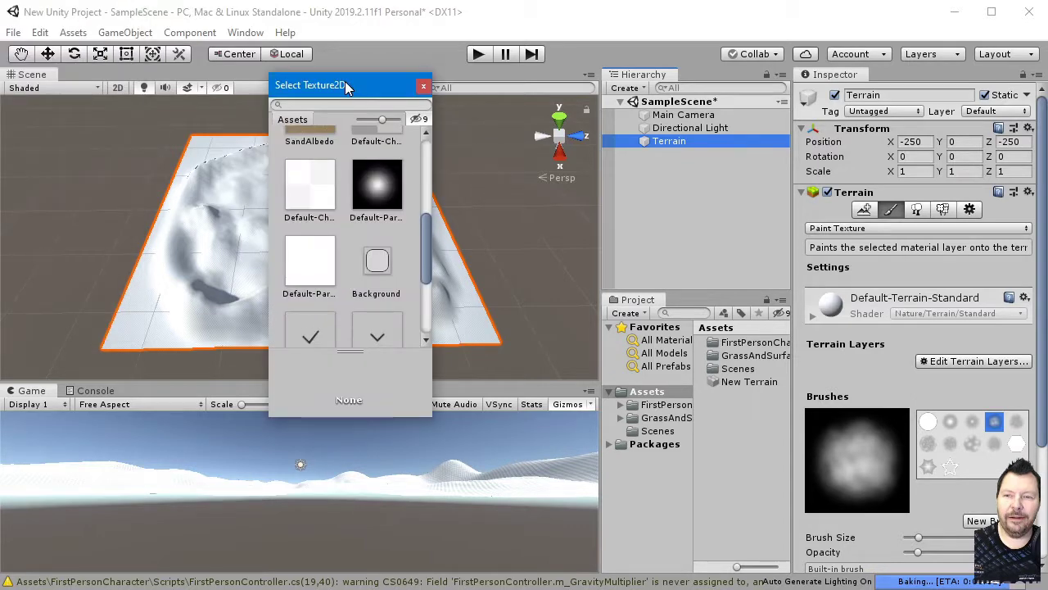
left_click(426, 148)
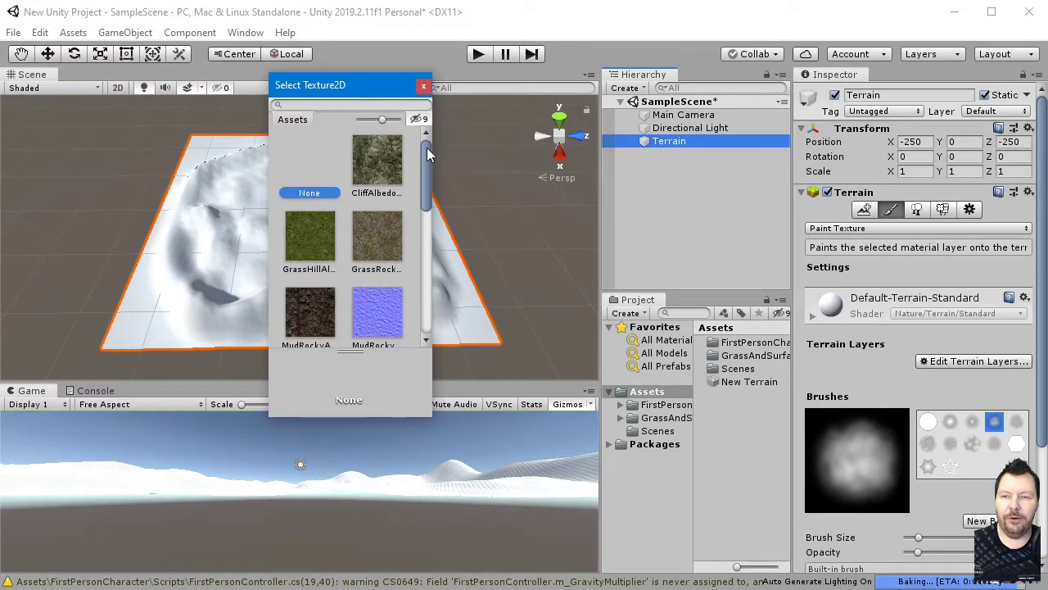
left_click(315, 236)
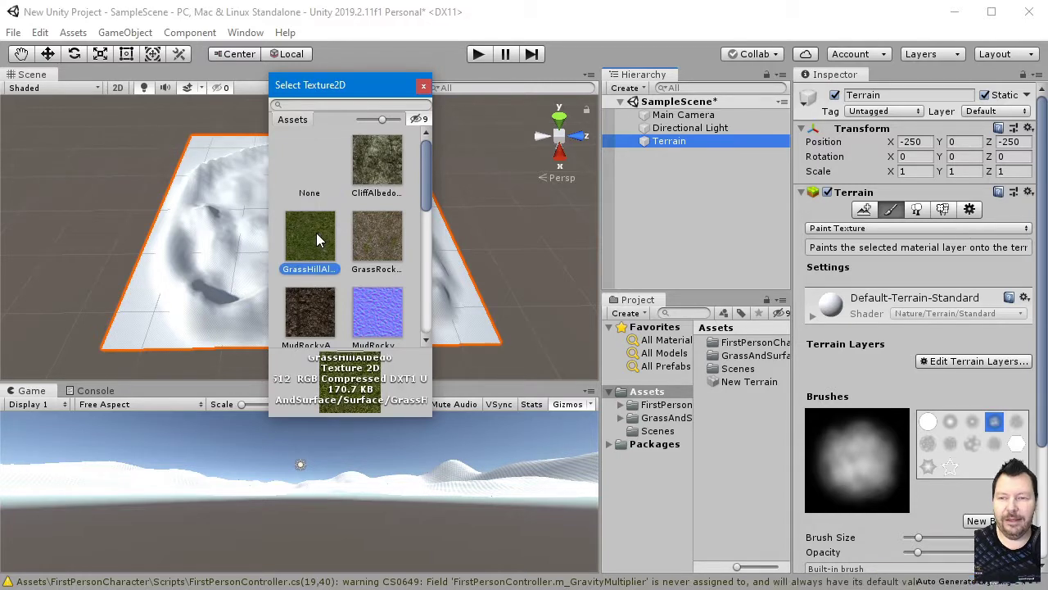
left_click(423, 85)
Create a second terrain layer using the GrassRockyAlbedo texture.
scroll(1013, 409, "down", 3)
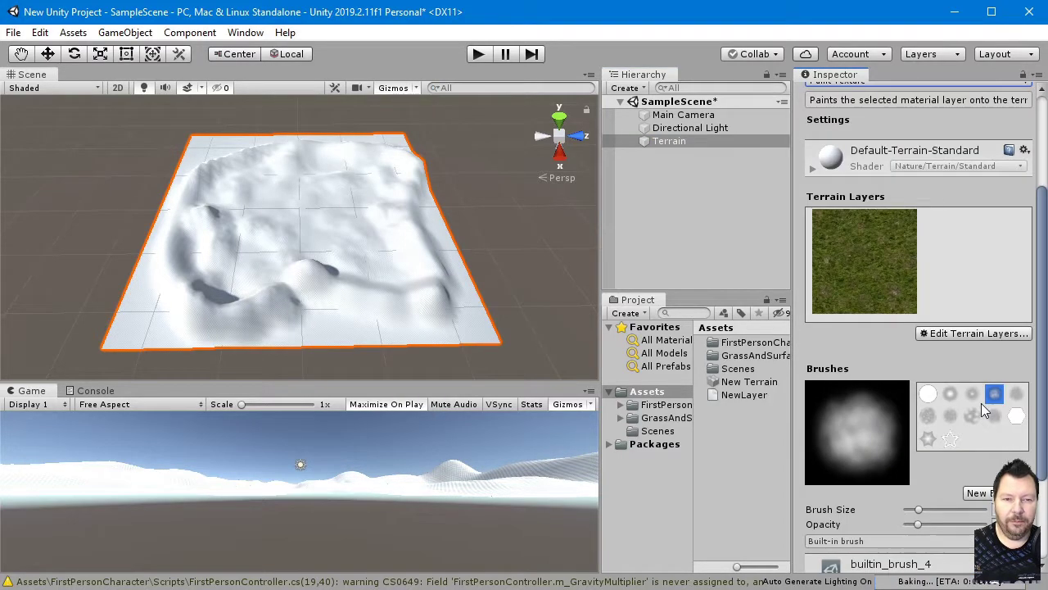
left_click(996, 335)
left_click(990, 336)
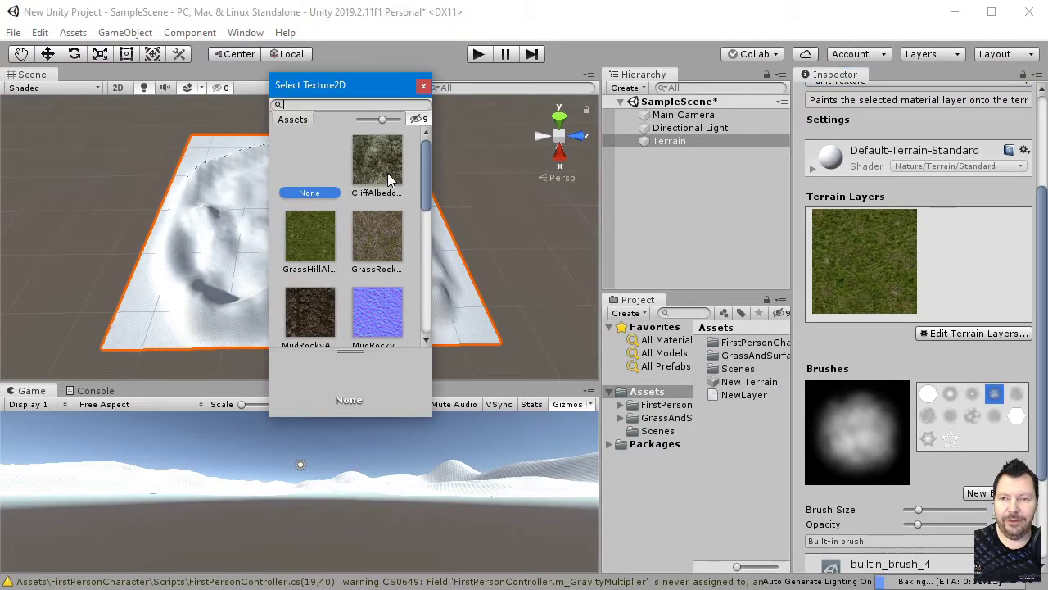
left_click(390, 254)
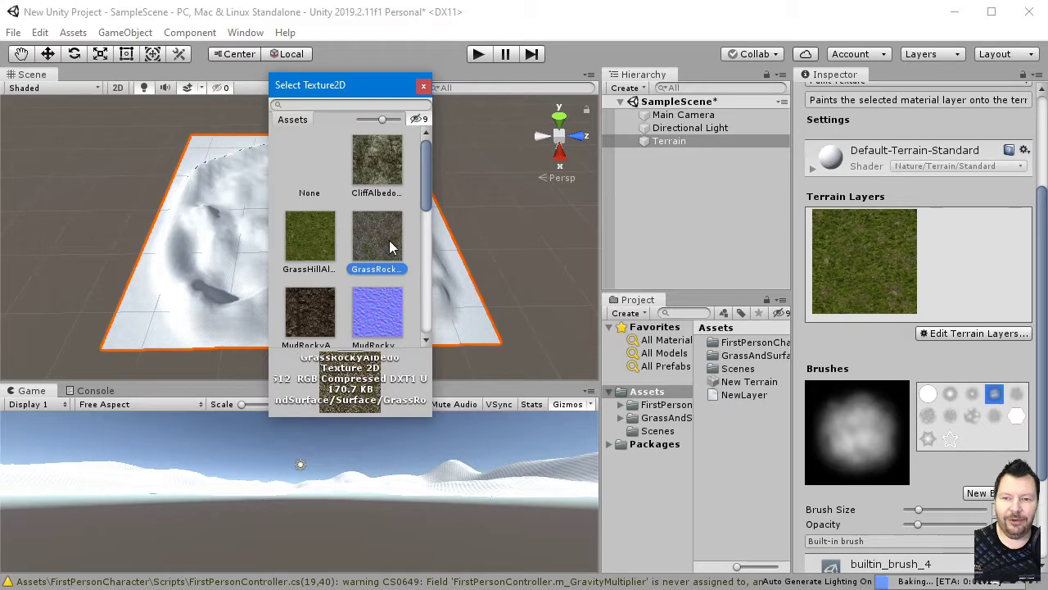
double_click(390, 246)
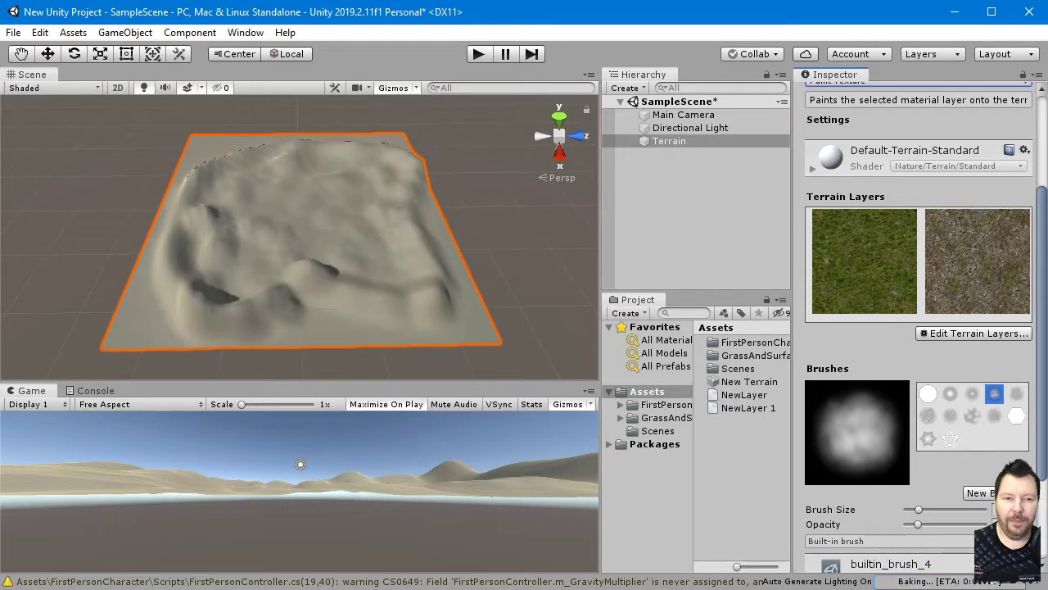
Create a third terrain layer using the MudRockyAlbedoSpecular texture.
left_click(974, 335)
left_click(975, 339)
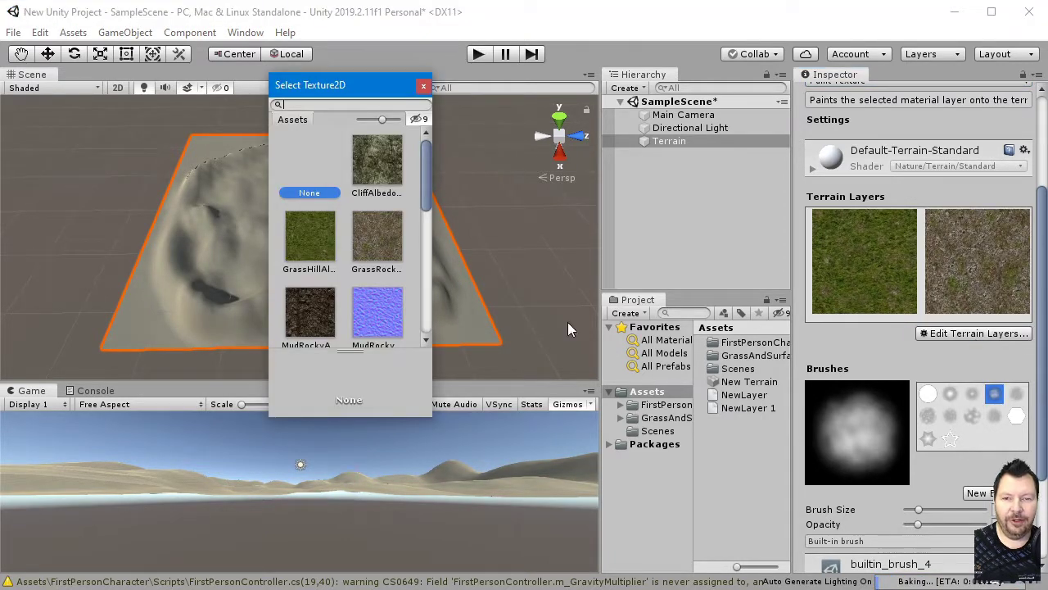
left_click(309, 314)
double_click(287, 297)
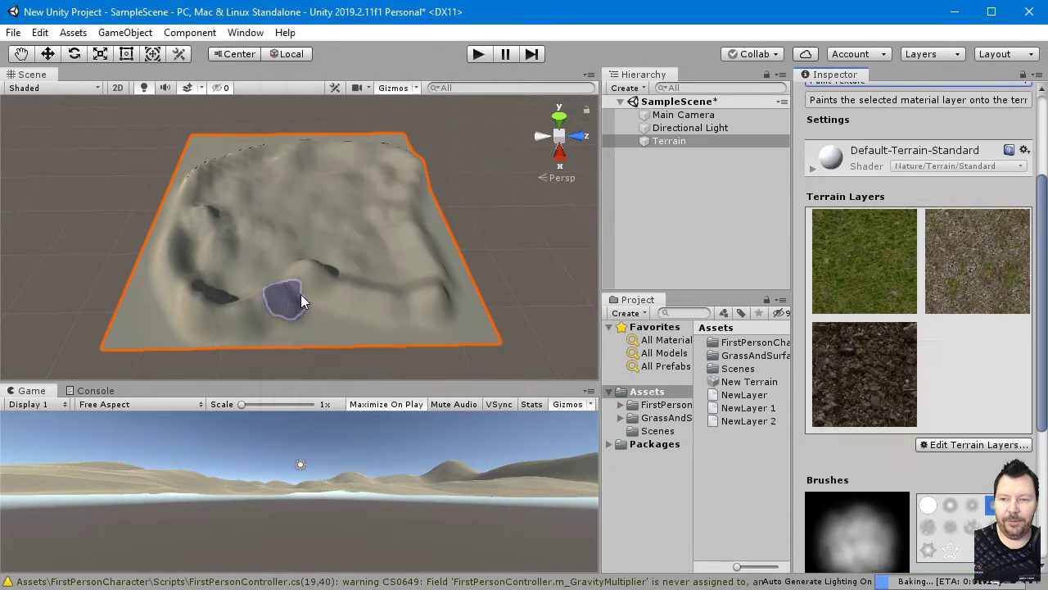
left_click(901, 272)
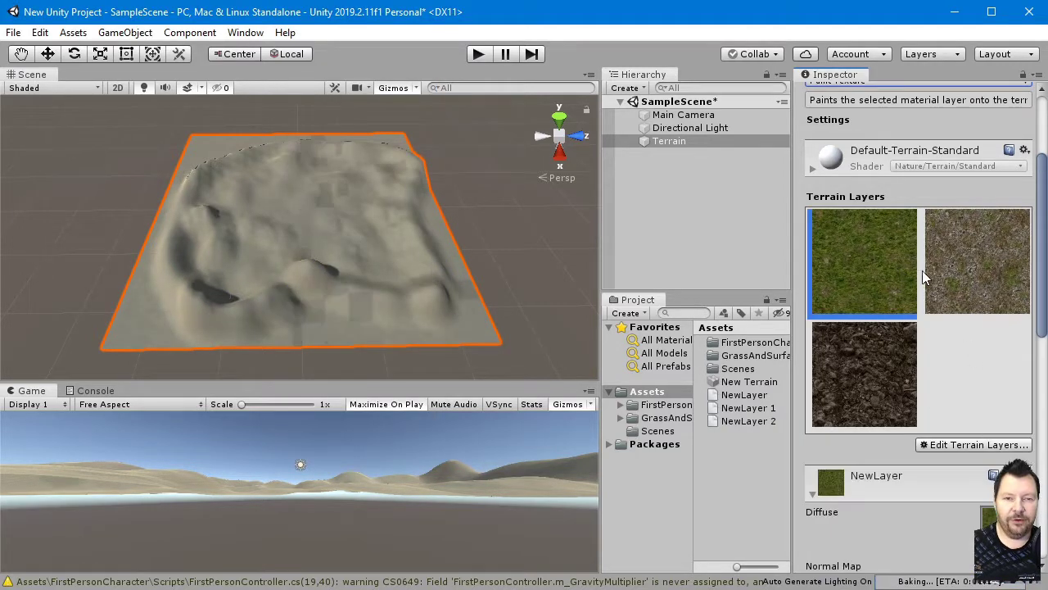
left_click(998, 276)
left_click(856, 417)
left_click(962, 300)
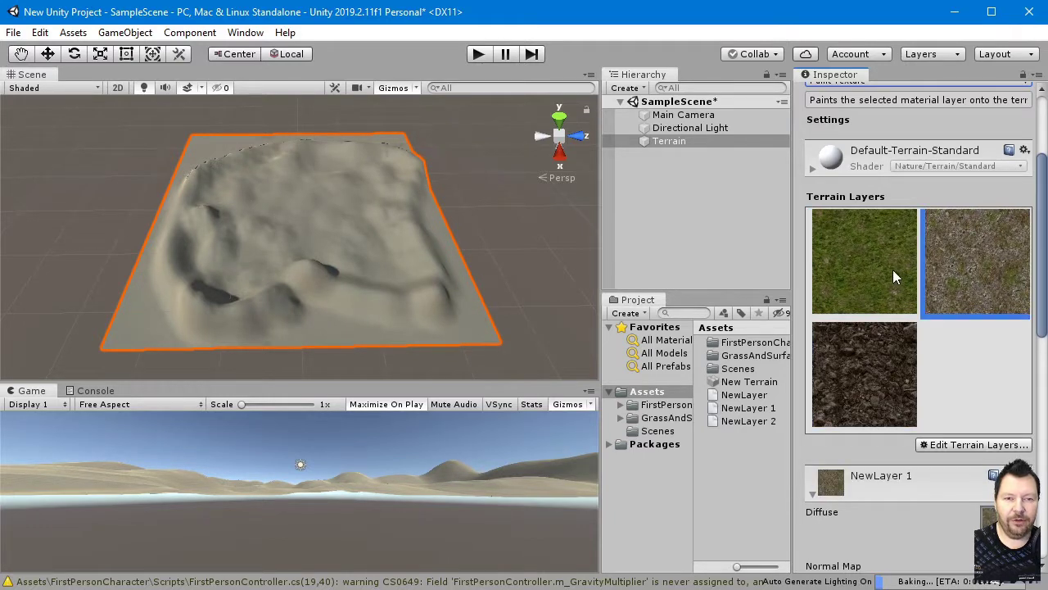
Assign the MudRockyNormals texture from the GrassAndSurface Surface folder as the normal map of the green grass terrain layer.
left_click(891, 270)
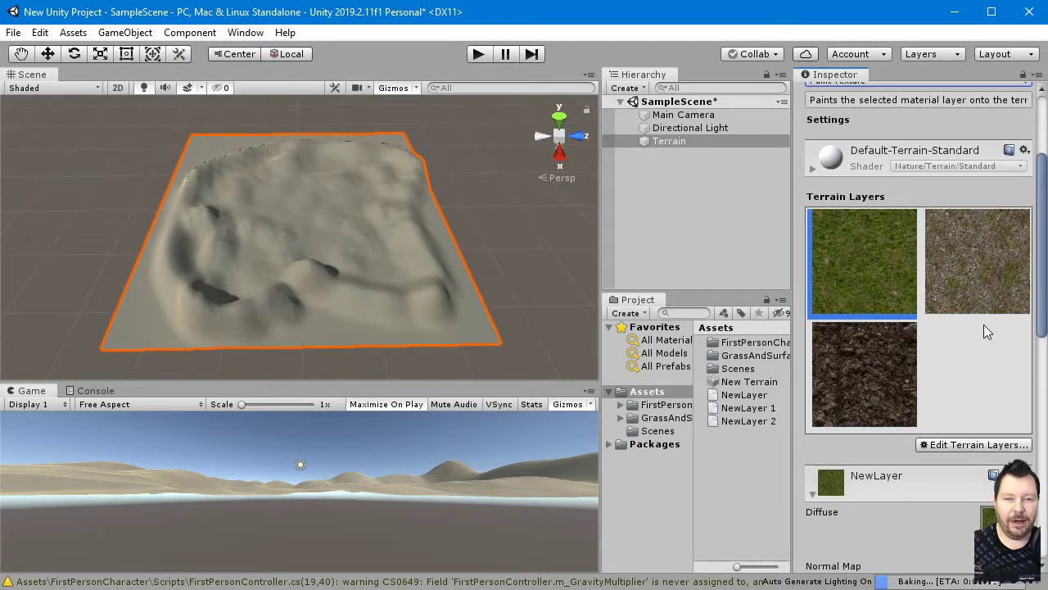
scroll(984, 331, "down", 4)
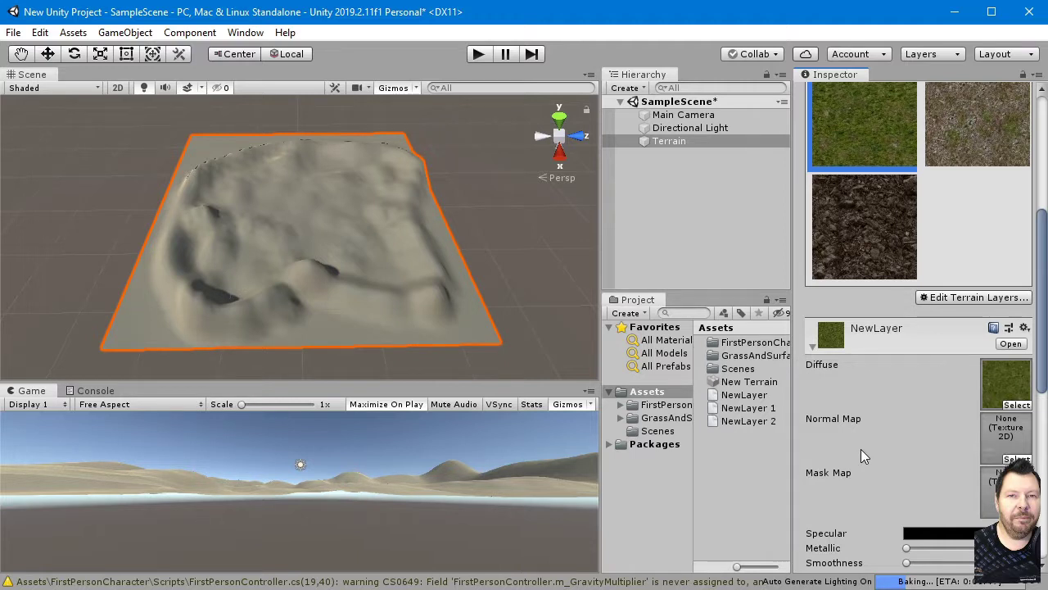
left_click(620, 417)
left_click(670, 431)
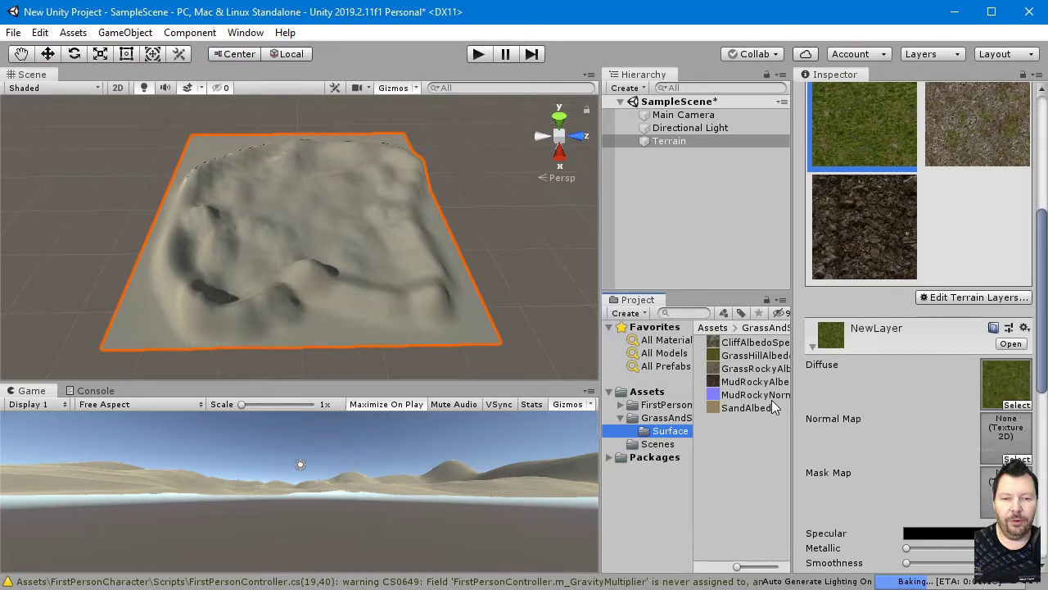
left_click_drag(758, 395, 1011, 436)
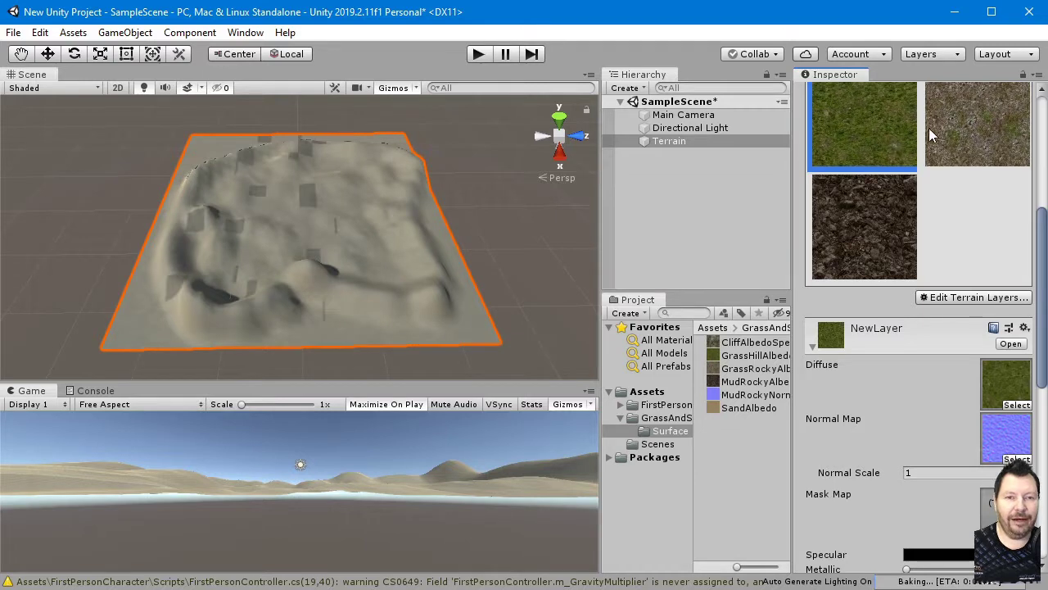
Assign MudRockyNormals as the normal map of both the rocky grass layer and the dark mud layer.
left_click(983, 123)
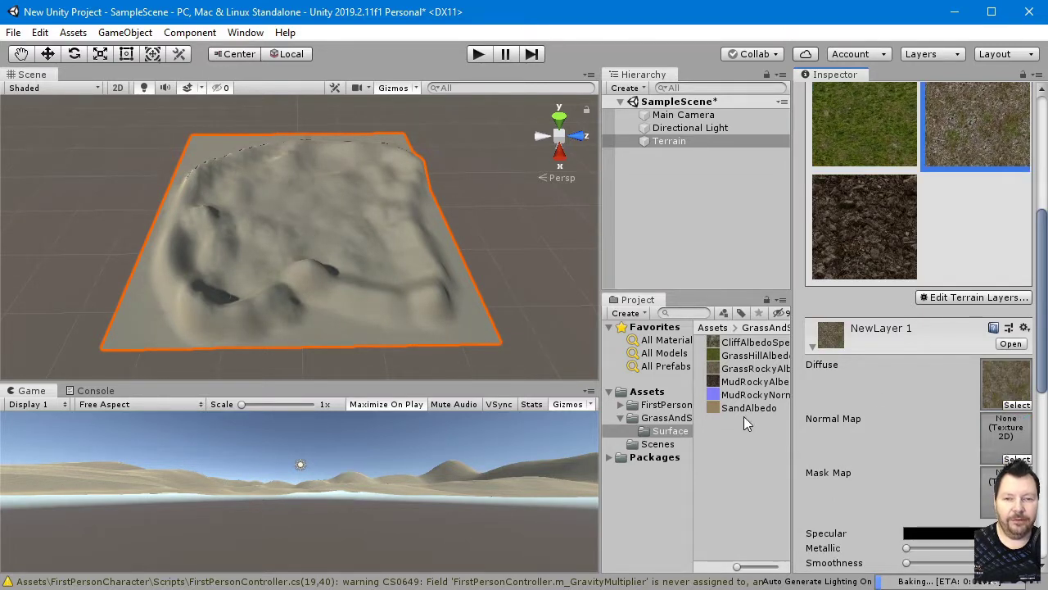
left_click_drag(743, 395, 1008, 438)
left_click(883, 229)
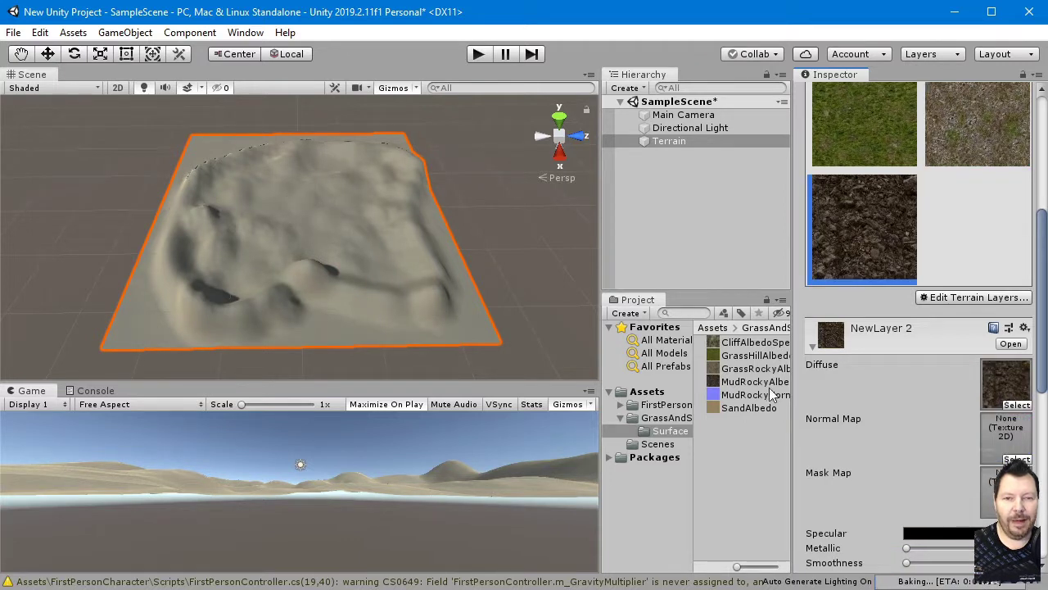
left_click_drag(749, 394, 1010, 436)
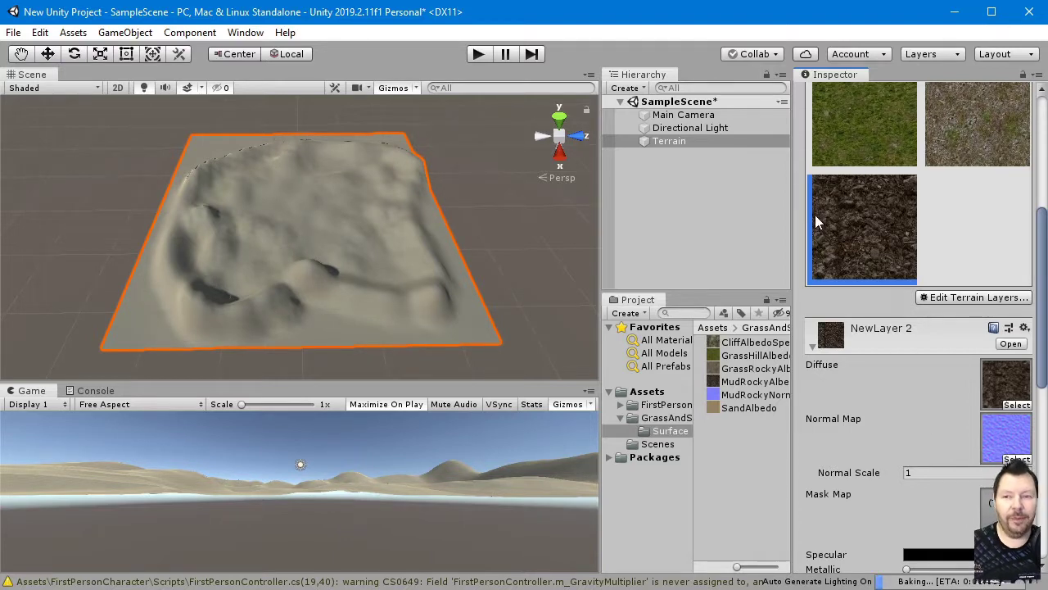
Cover the whole terrain with the green grass layer using the solid round brush at size 325 and opacity 94.
scroll(867, 211, "up", 5)
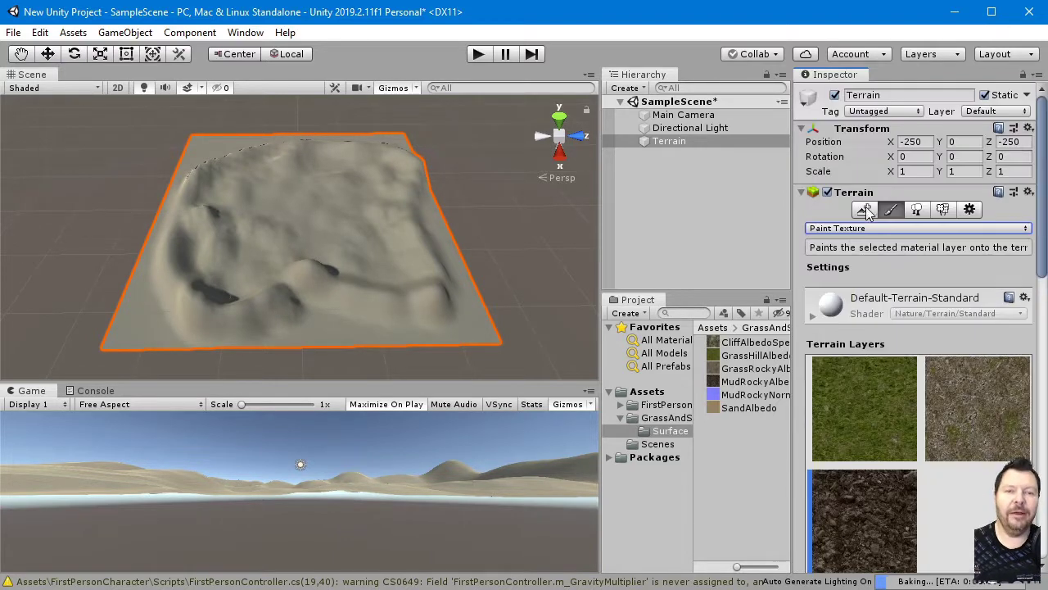
left_click(875, 403)
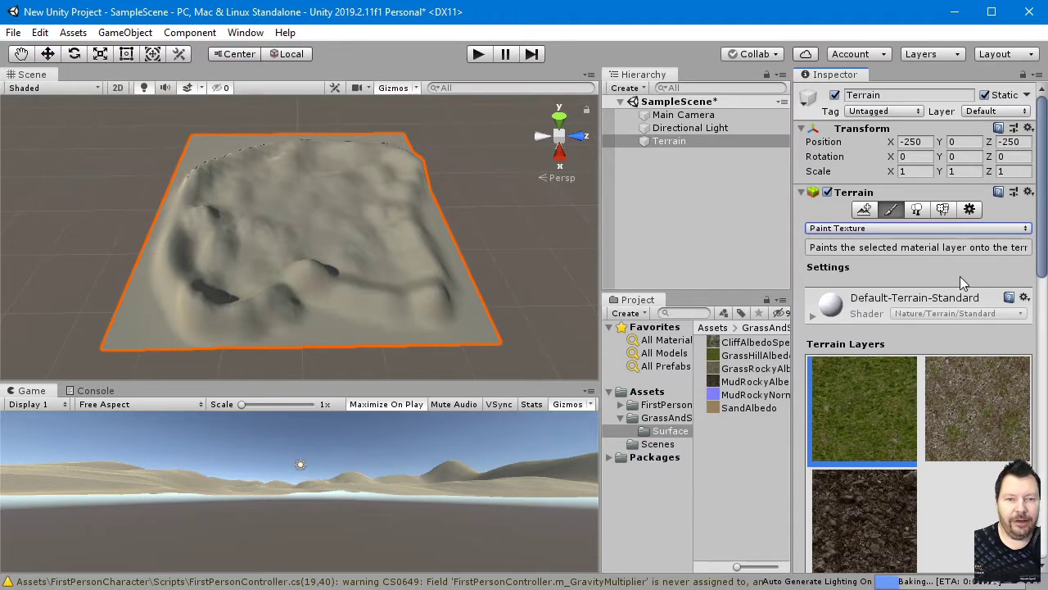
scroll(979, 268, "down", 5)
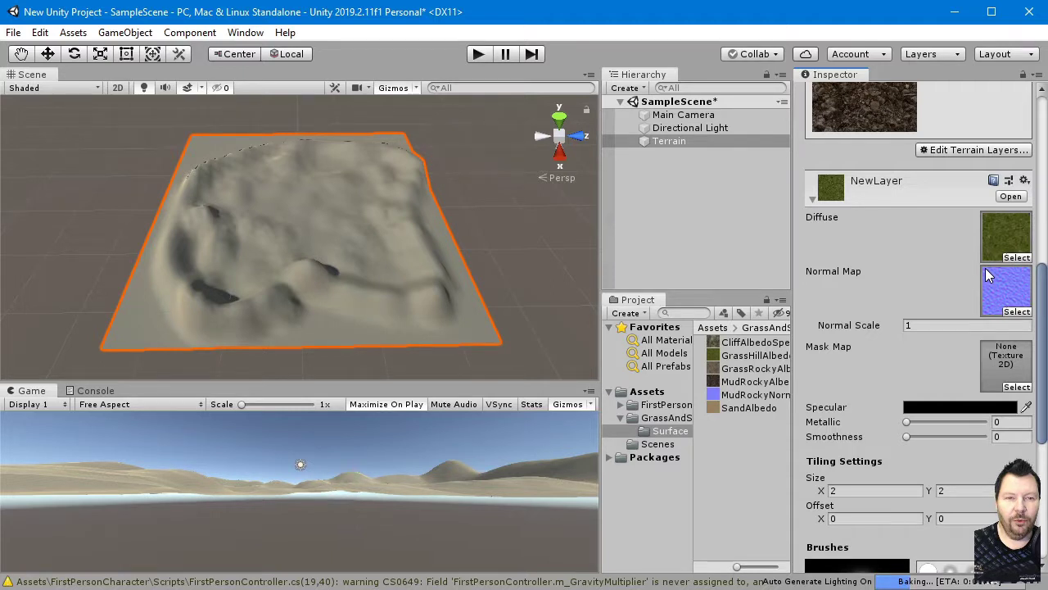
scroll(983, 278, "down", 6)
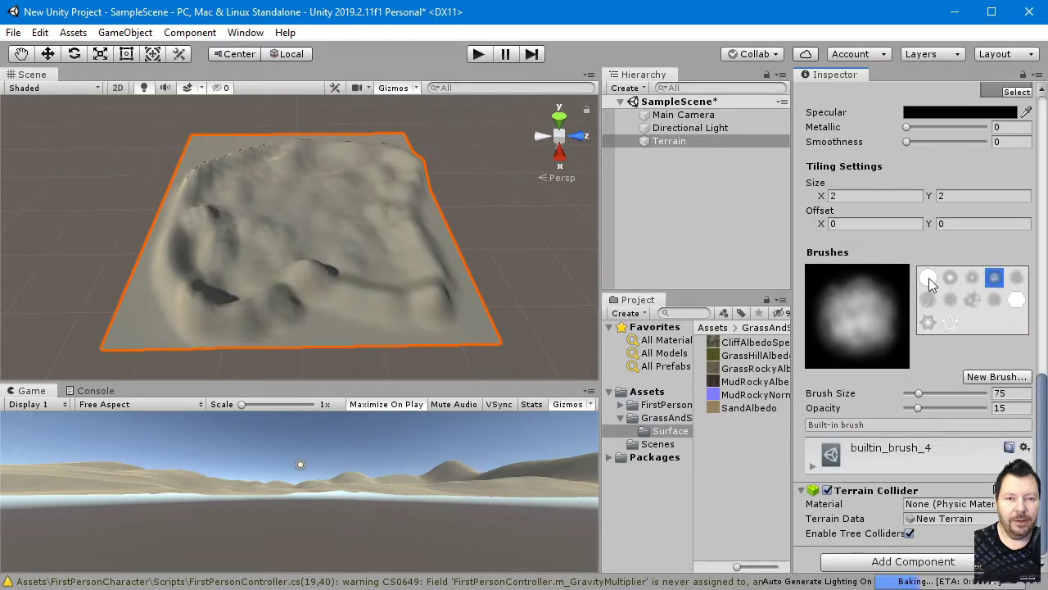
left_click(928, 278)
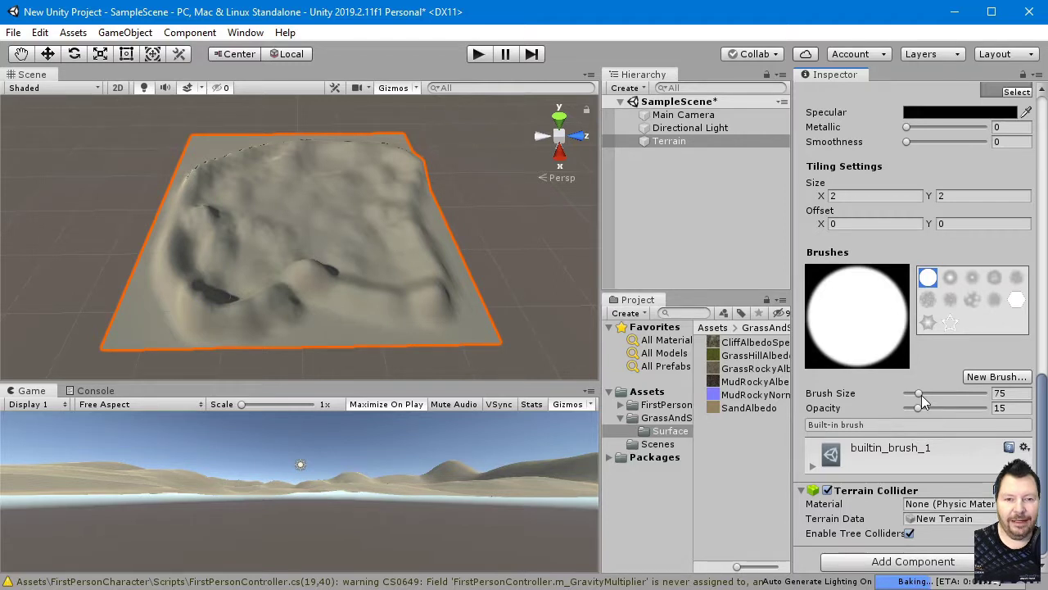
left_click_drag(920, 394, 1021, 395)
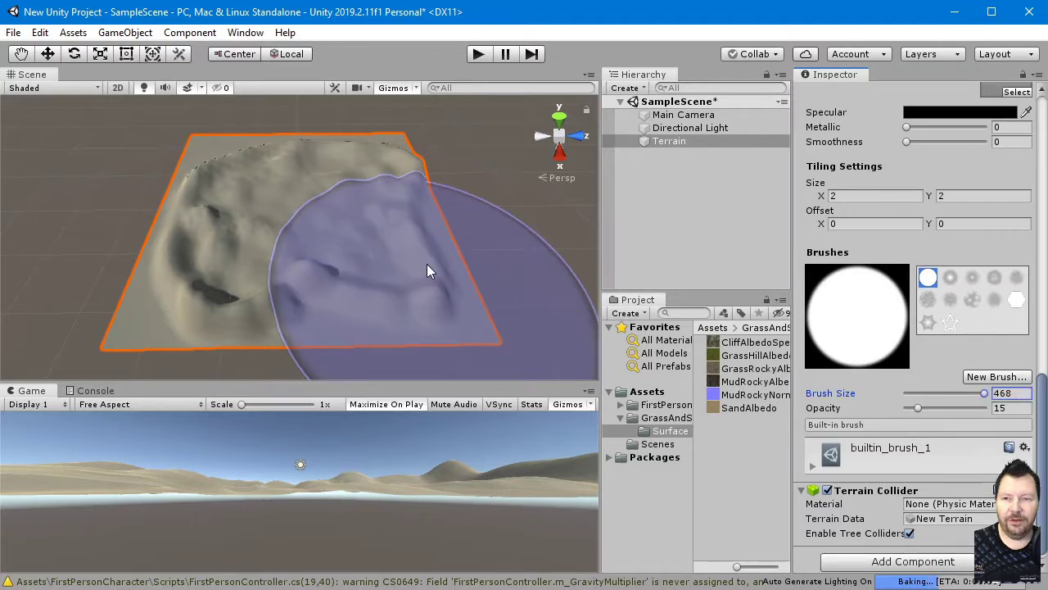
mouse_move(989, 392)
left_mouse_down()
mouse_move(963, 391)
mouse_move(980, 407)
left_mouse_up()
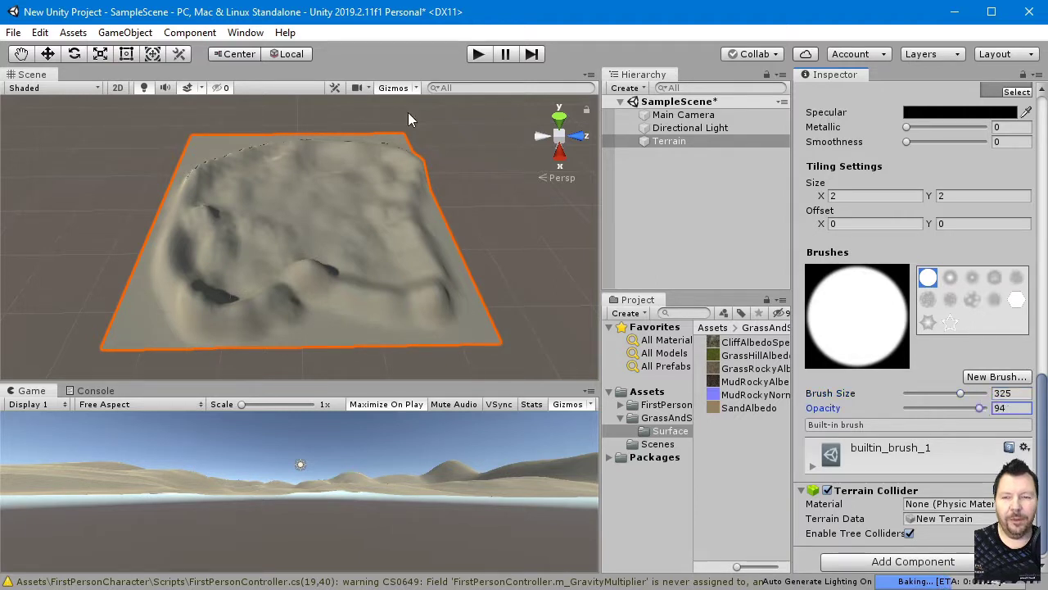
mouse_move(408, 141)
left_mouse_down()
mouse_move(259, 158)
mouse_move(217, 176)
mouse_move(226, 161)
mouse_move(218, 295)
mouse_move(346, 191)
mouse_move(414, 281)
mouse_move(297, 259)
mouse_move(387, 209)
left_mouse_up()
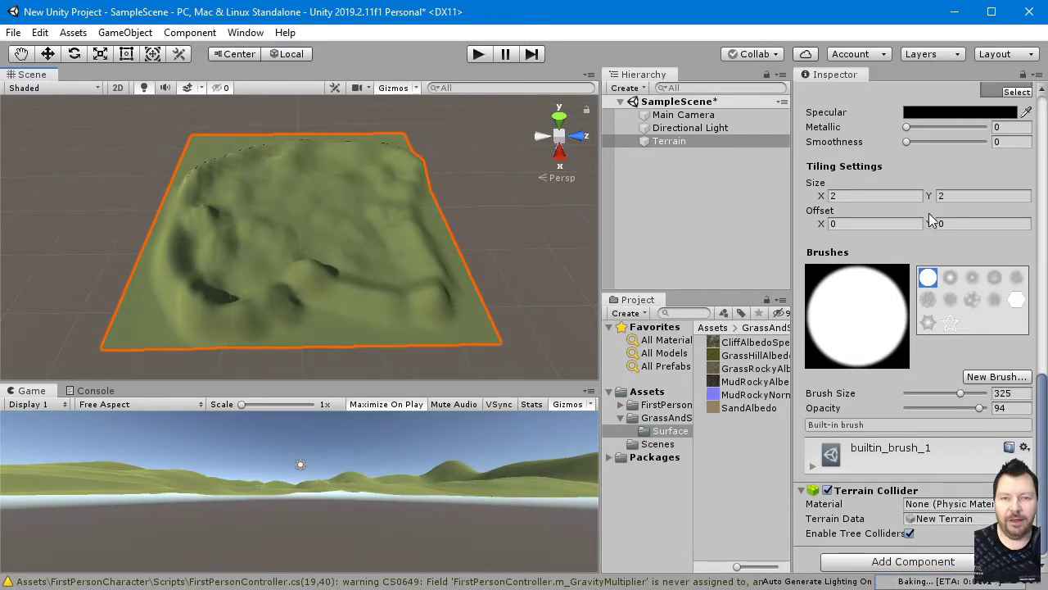
Select the rocky grass terrain layer for painting and set the brush size to 69.
scroll(933, 214, "up", 5)
scroll(930, 262, "up", 8)
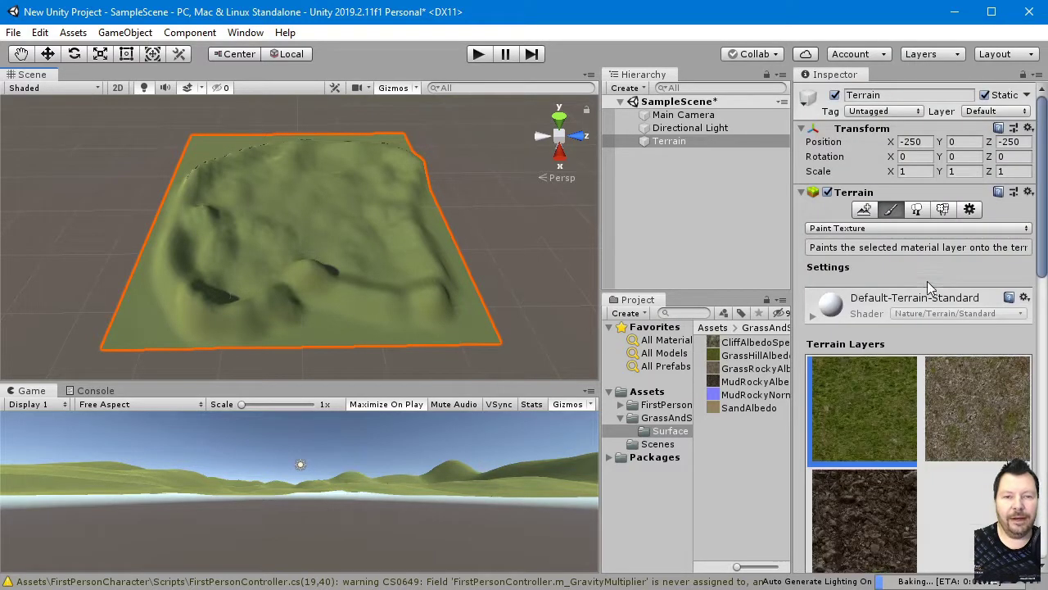
left_click(985, 390)
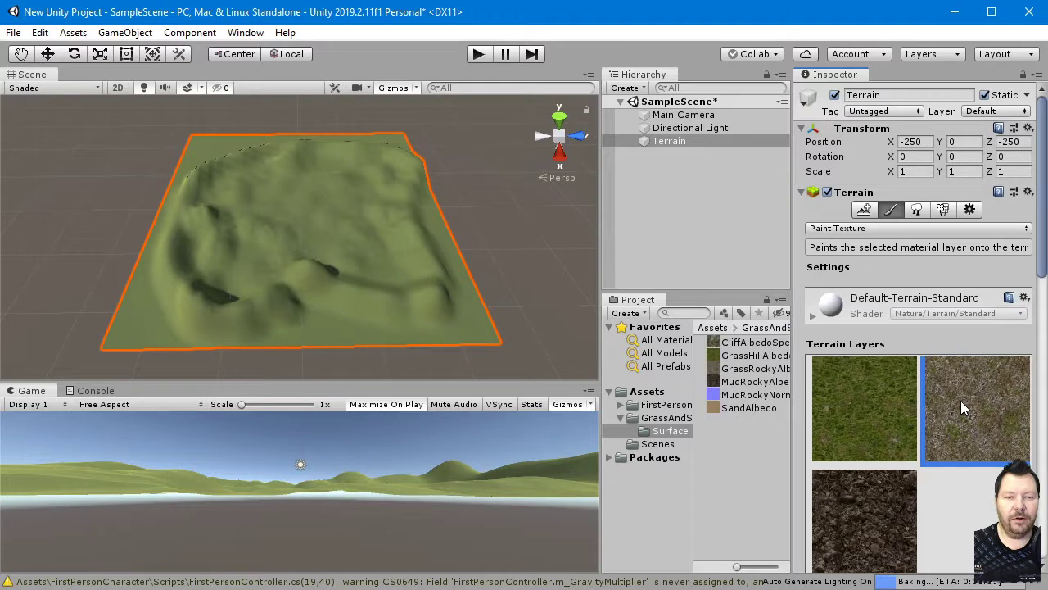
scroll(961, 400, "down", 10)
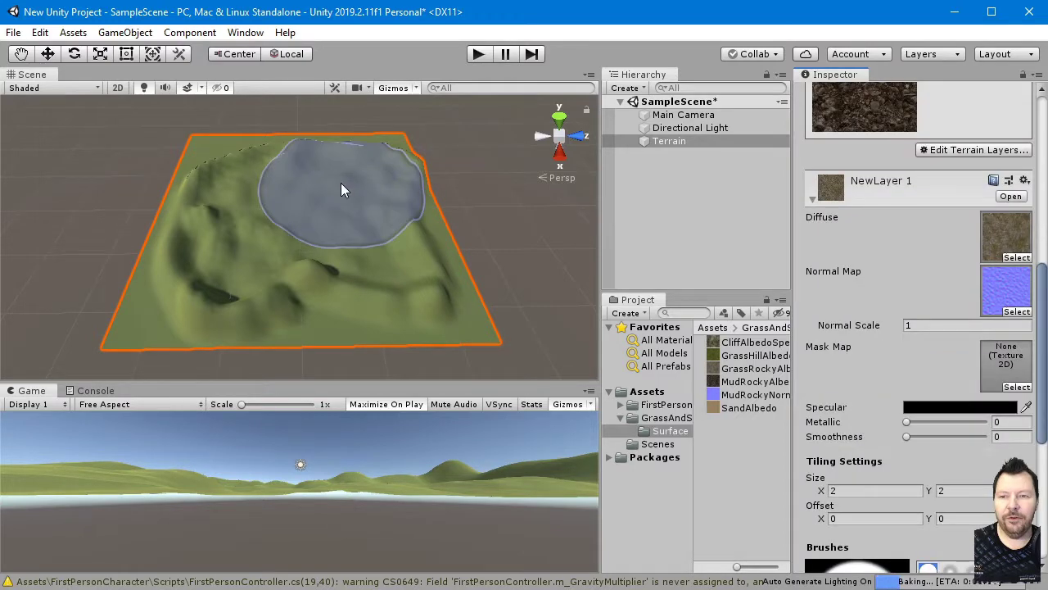
scroll(987, 505, "down", 5)
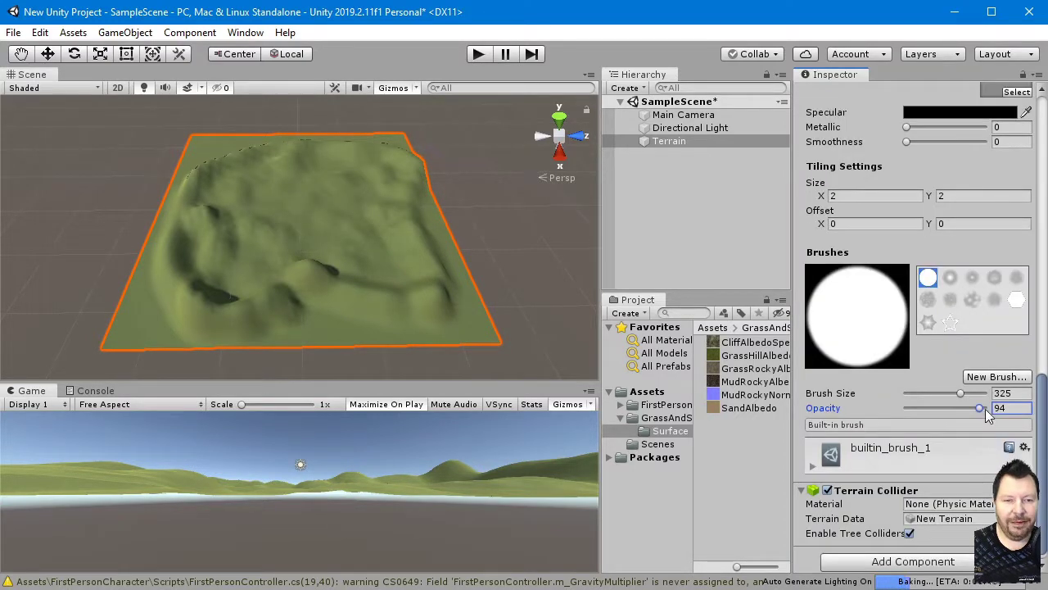
left_click_drag(960, 393, 915, 393)
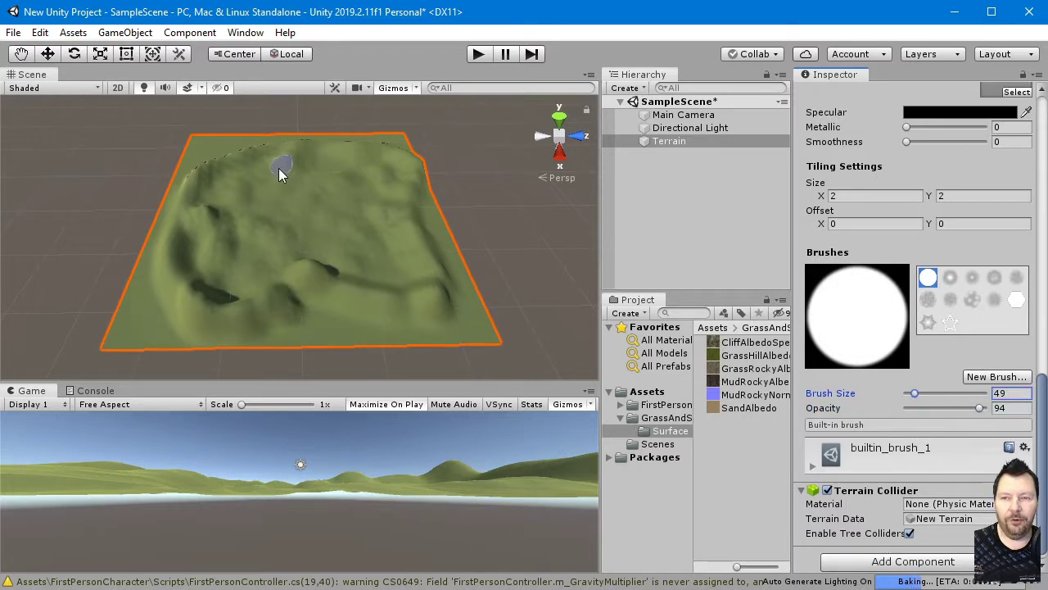
left_click_drag(917, 393, 919, 392)
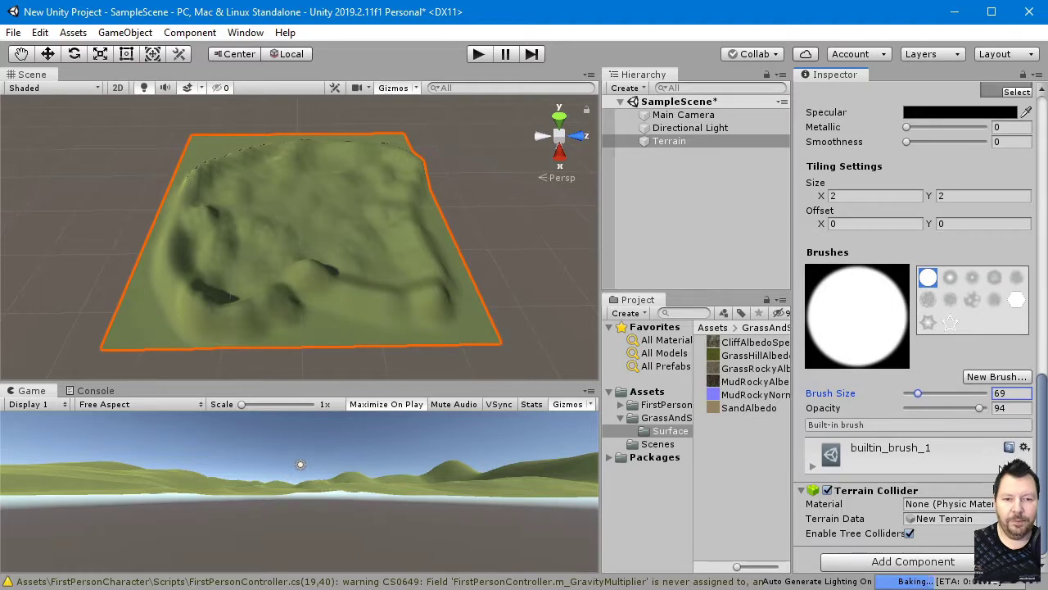
Try painting rocky grass along the ridge near the terrain's corner at brush opacity 15, and undo the stroke.
left_click(917, 407)
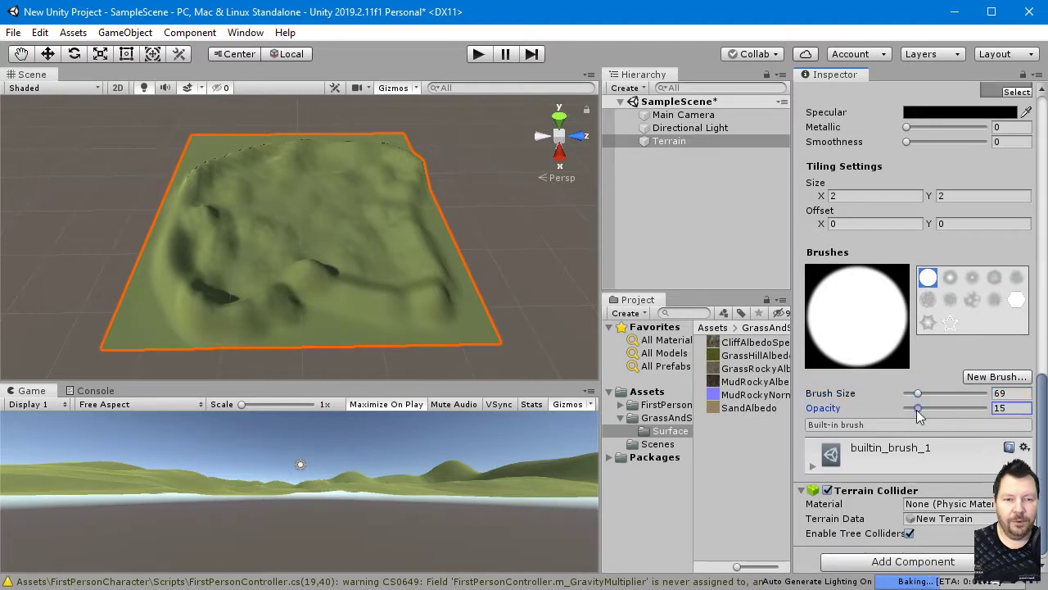
scroll(316, 262, "up", 3)
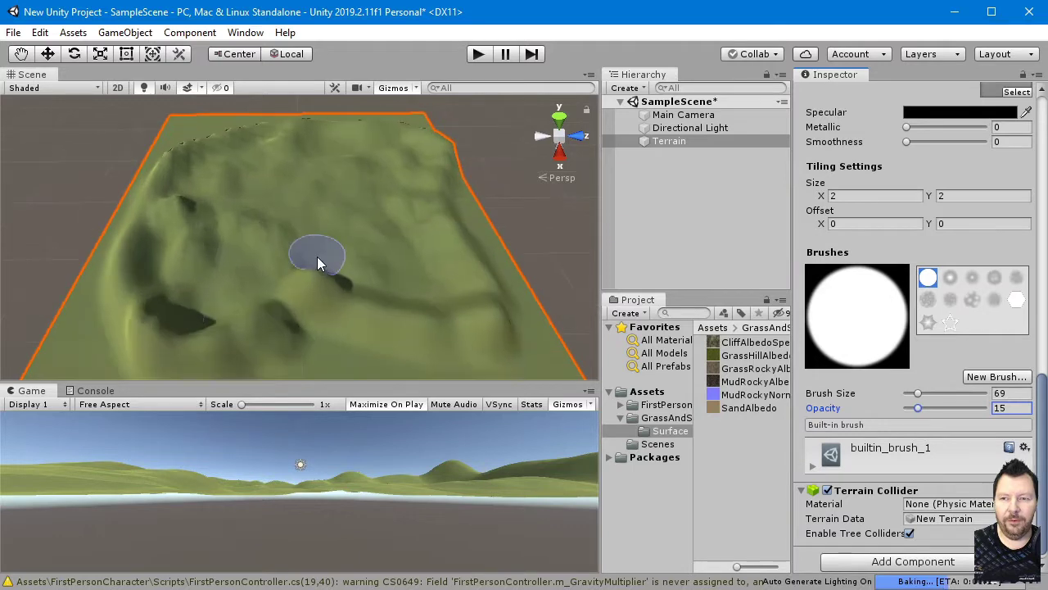
scroll(317, 262, "up", 3)
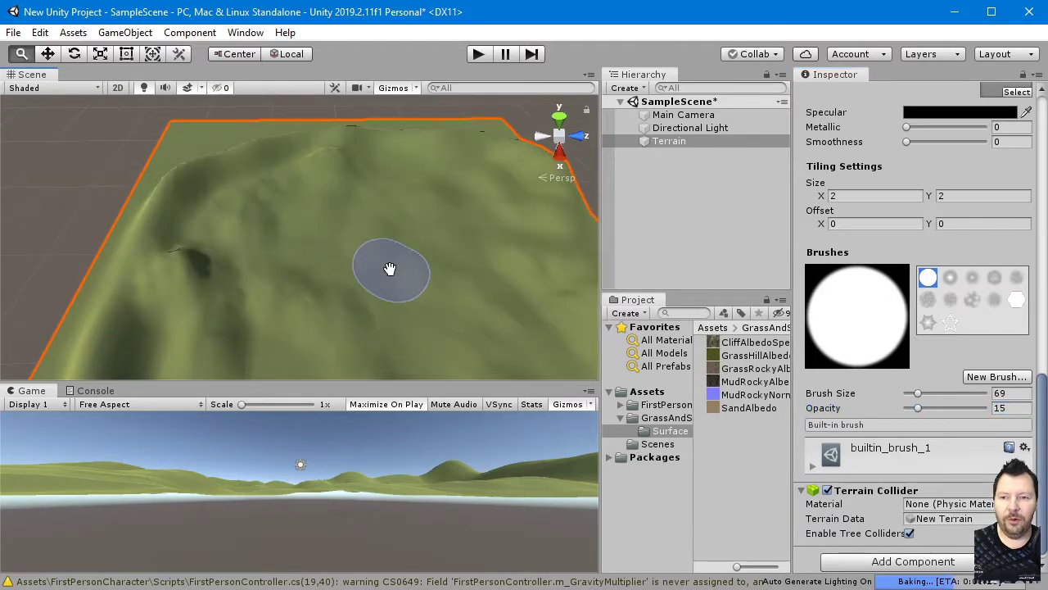
left_click_drag(306, 166, 192, 227)
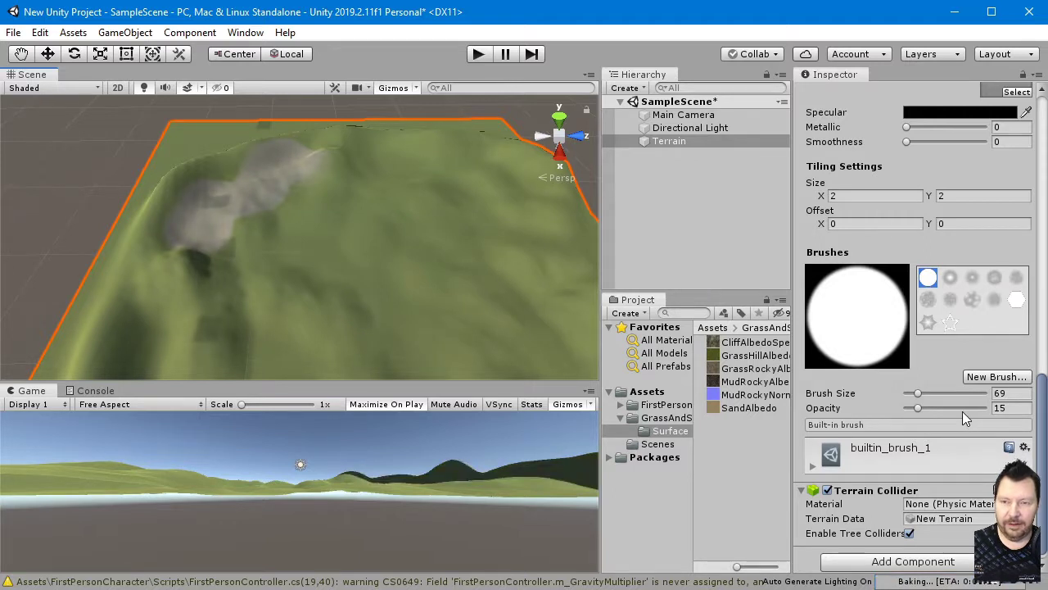
key("ctrl+z")
Set the brush opacity to 7 and paint soft rocky grass patches over the hills, slopes and inner area of the terrain.
left_click_drag(915, 409, 907, 409)
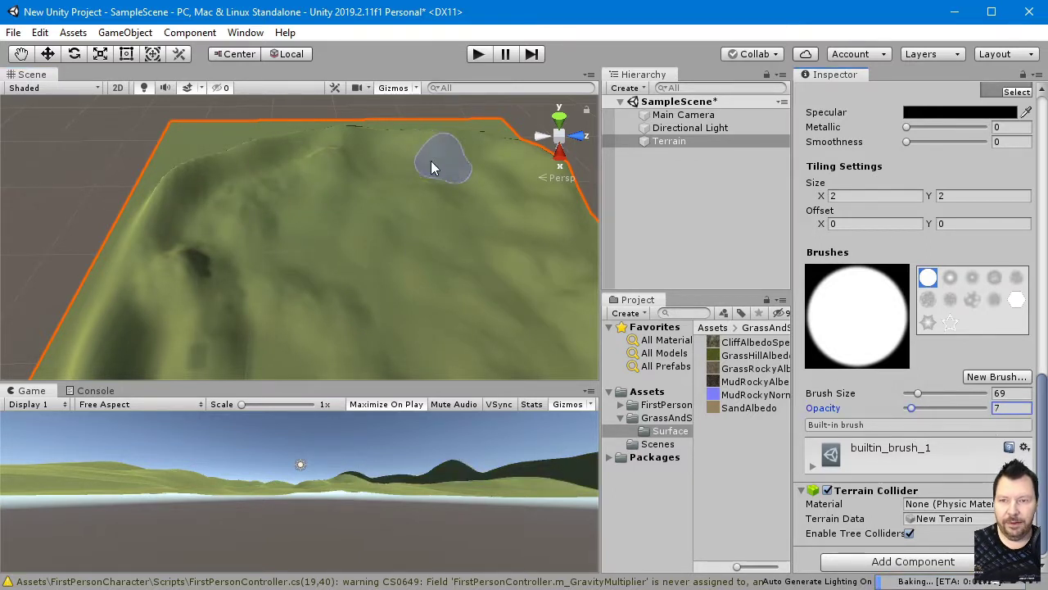
mouse_move(431, 160)
left_mouse_down()
mouse_move(371, 153)
mouse_move(254, 194)
mouse_move(257, 178)
mouse_move(184, 238)
mouse_move(272, 299)
mouse_move(354, 317)
mouse_move(385, 290)
left_mouse_up()
scroll(386, 290, "up", 5)
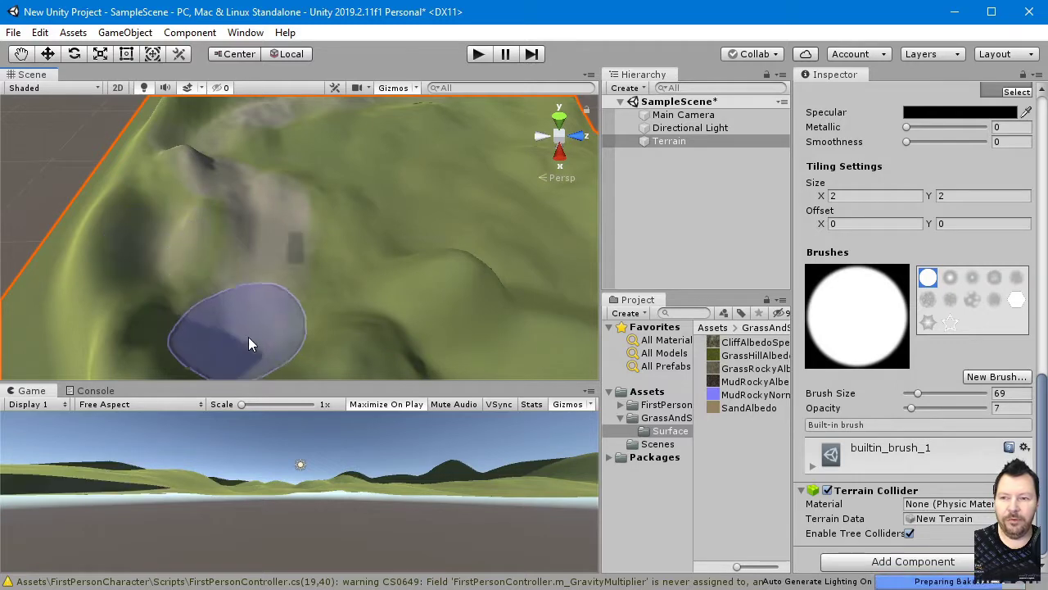
mouse_move(292, 347)
middle_mouse_down()
mouse_move(314, 309)
mouse_move(332, 205)
middle_mouse_up()
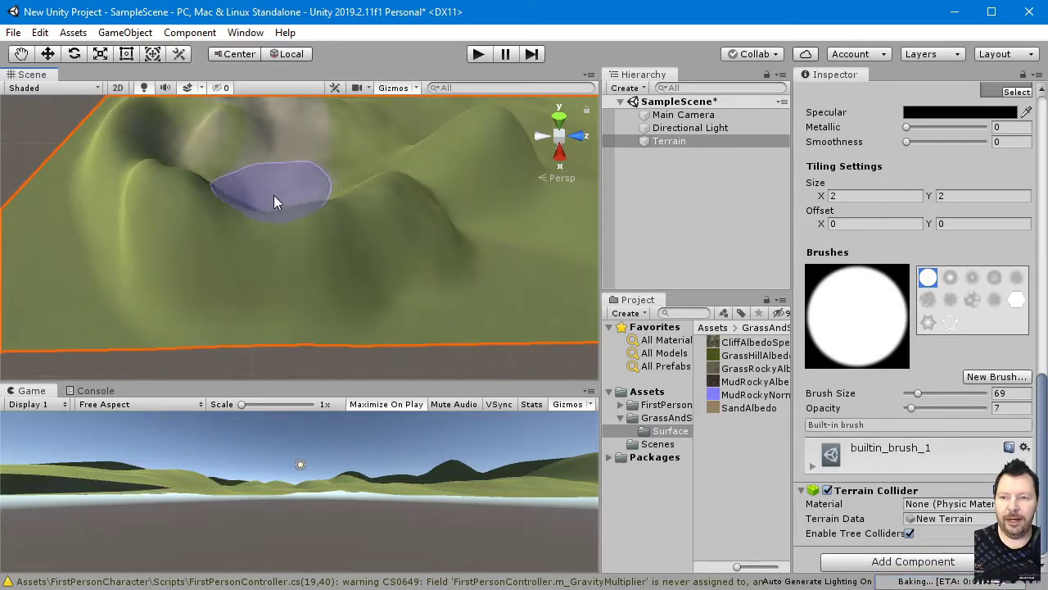
left_click_drag(491, 168, 295, 237, "alt")
middle_click_drag(483, 254, 311, 250)
mouse_move(484, 224)
right_mouse_down()
mouse_move(147, 167)
mouse_move(176, 117)
mouse_move(305, 152)
right_mouse_up()
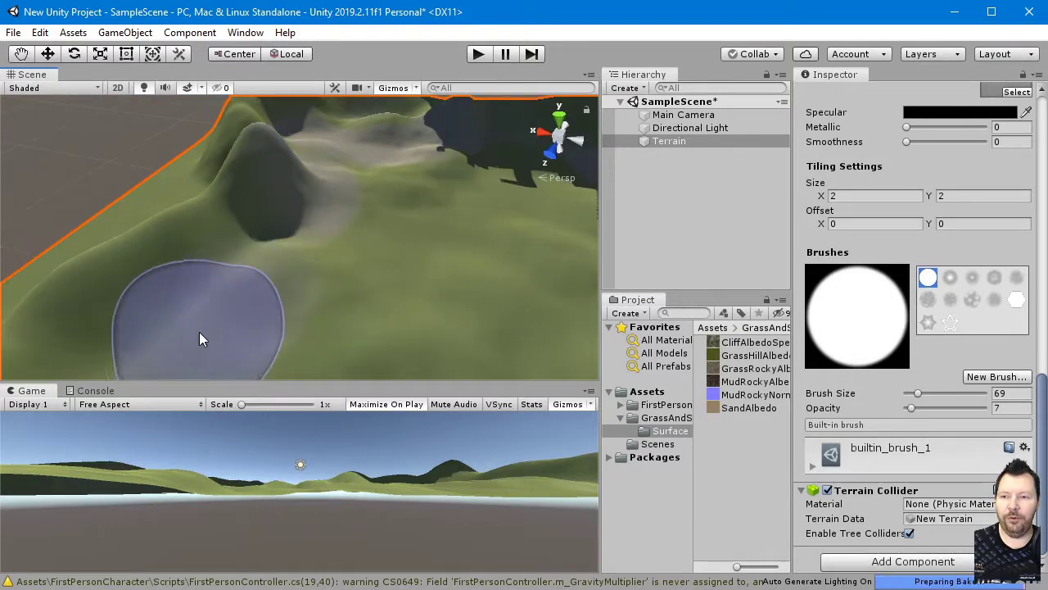
scroll(410, 246, "up", 5)
scroll(409, 183, "down", 5)
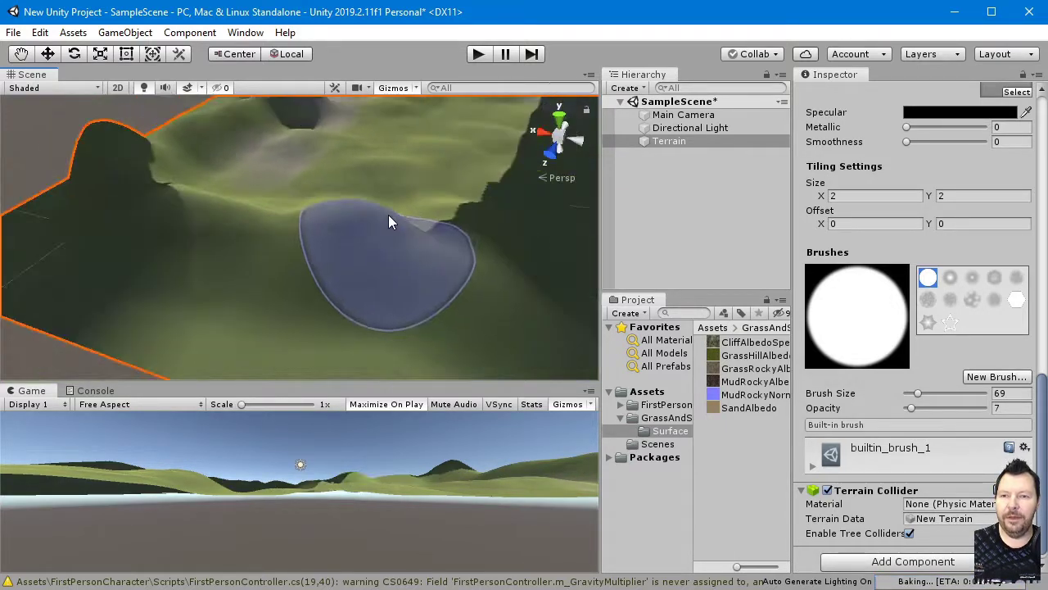
right_click_drag(409, 172, 296, 229)
mouse_move(561, 172)
right_mouse_down()
mouse_move(404, 217)
mouse_move(271, 236)
mouse_move(157, 227)
mouse_move(298, 196)
mouse_move(346, 150)
mouse_move(281, 270)
mouse_move(481, 214)
mouse_move(459, 192)
mouse_move(221, 157)
mouse_move(372, 200)
right_mouse_up()
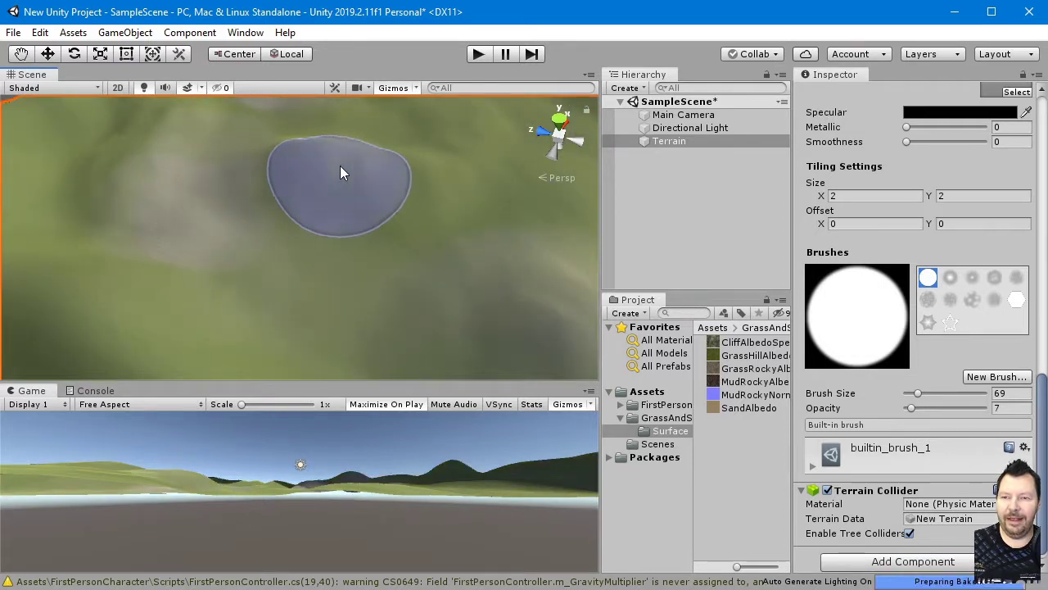
scroll(353, 225, "down", 5)
right_click_drag(484, 232, 325, 237)
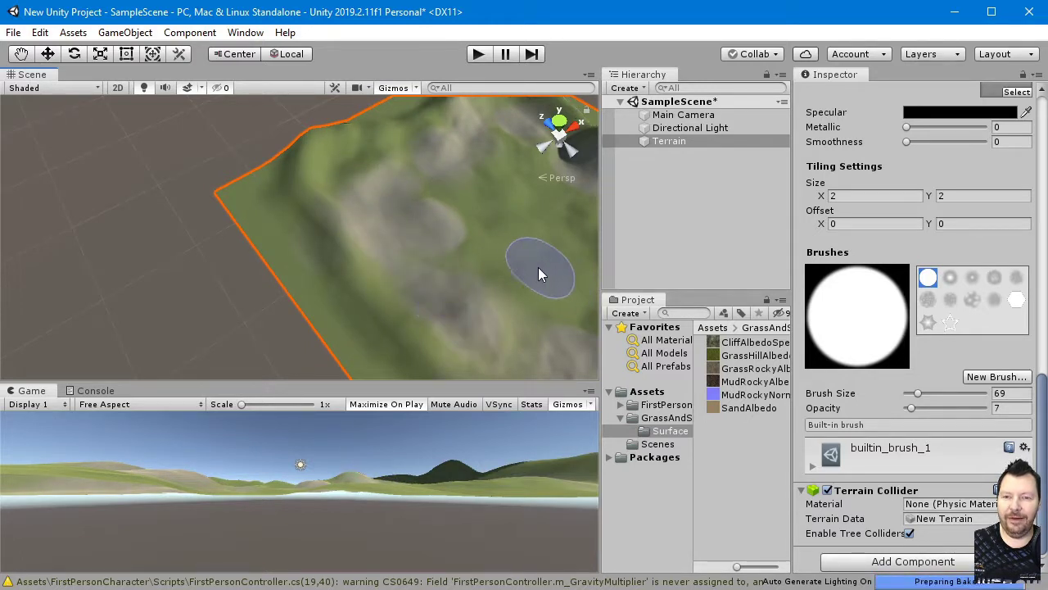
scroll(524, 270, "down", 5)
right_click_drag(520, 271, 402, 253)
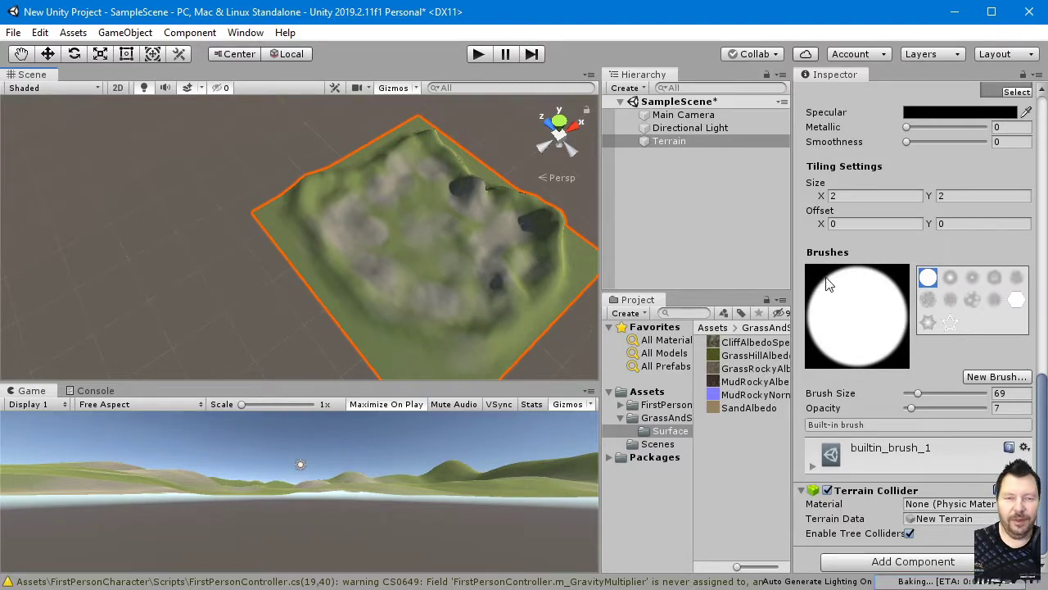
Select the dark mud terrain layer and set the brush opacity to 2 and brush size to 30.
scroll(825, 278, "up", 14)
scroll(942, 360, "down", 6)
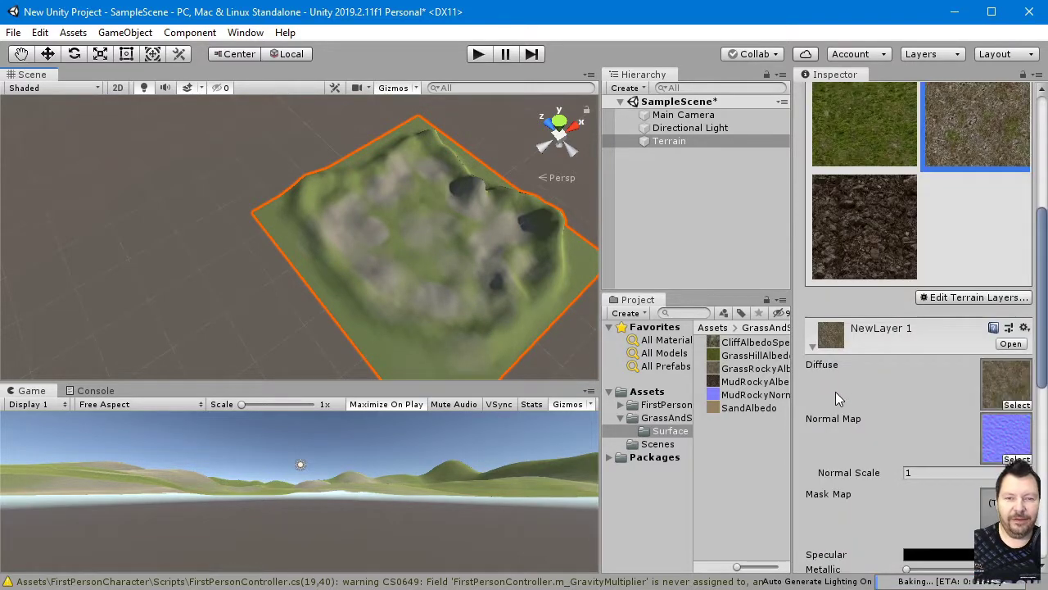
left_click(858, 233)
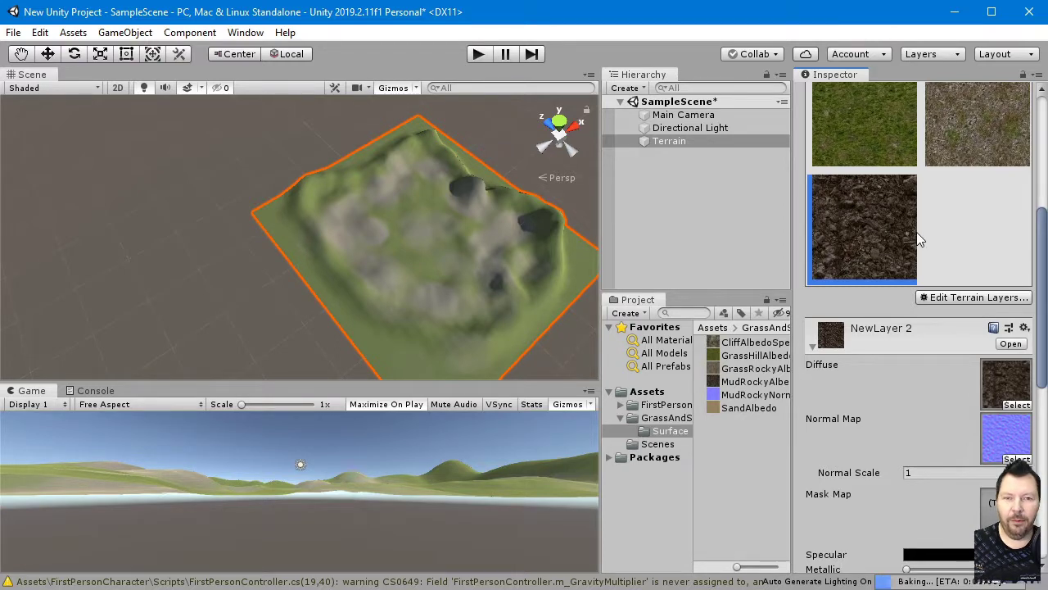
scroll(916, 238, "down", 5)
scroll(918, 233, "down", 8)
scroll(526, 257, "up", 2)
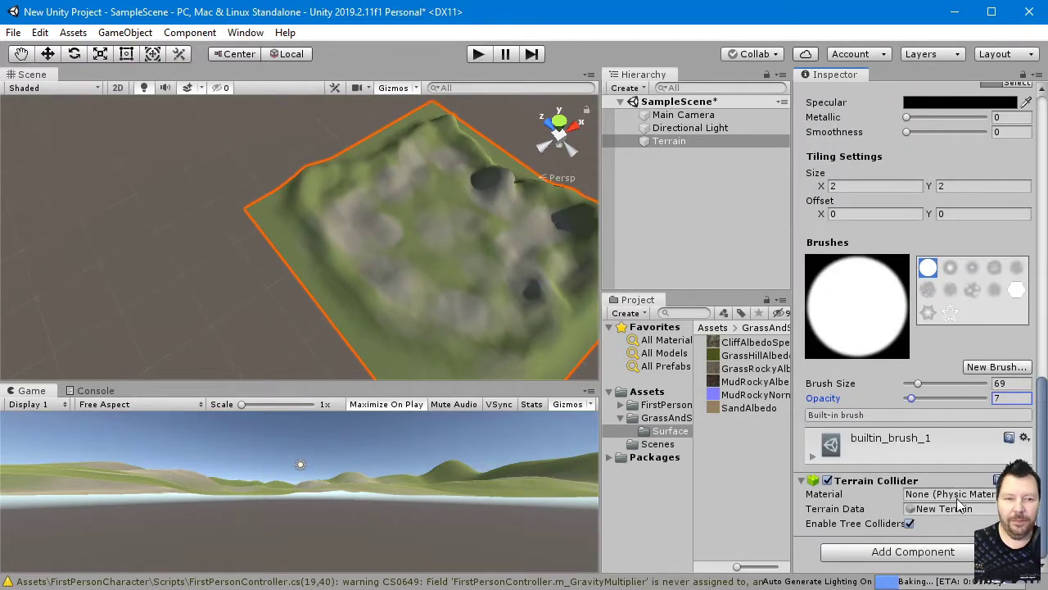
left_click_drag(1026, 399, 947, 398)
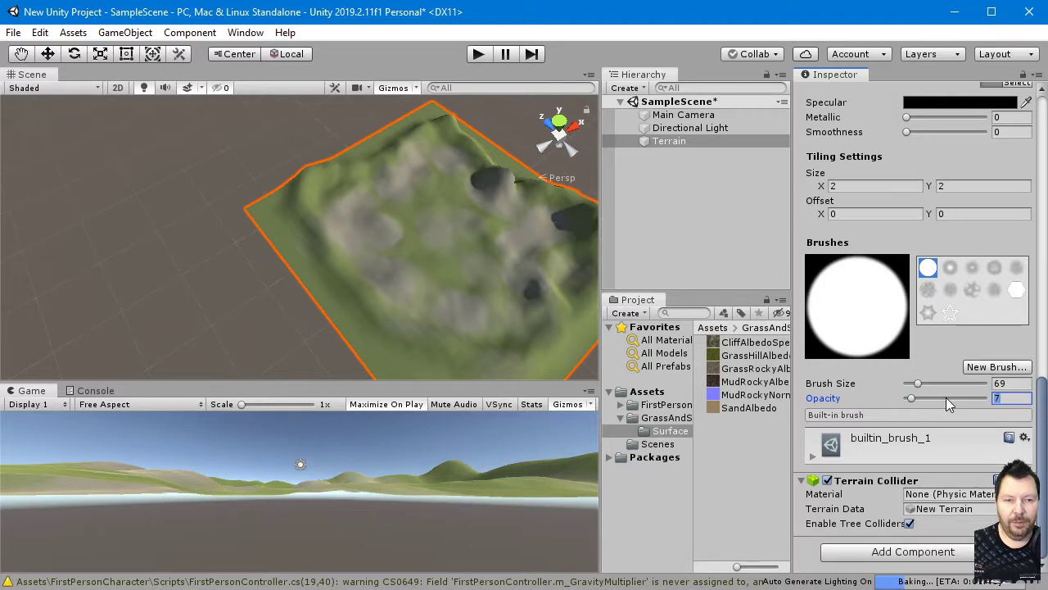
type("2")
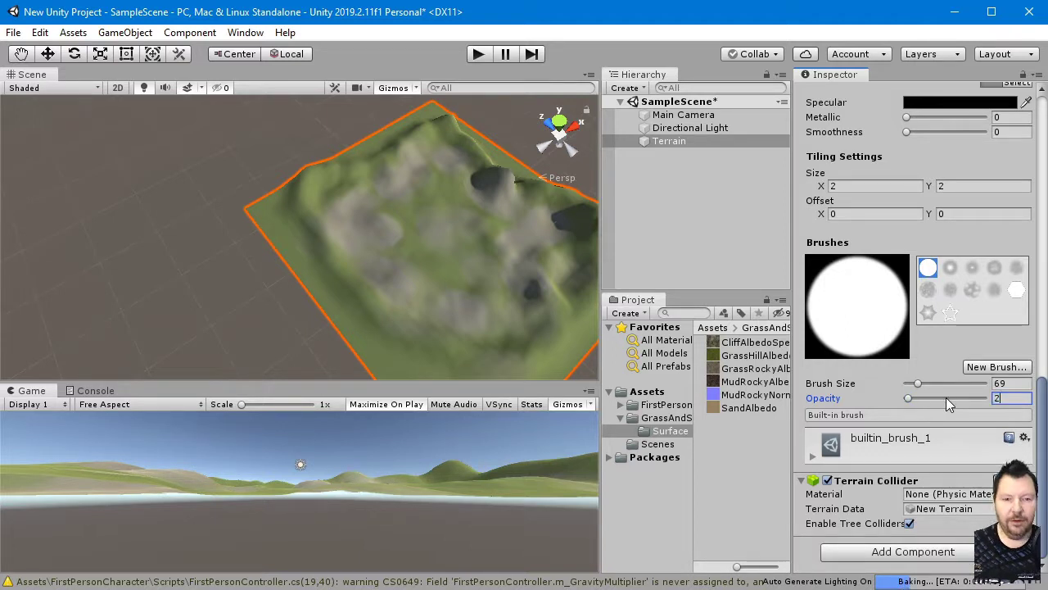
left_click(992, 384)
left_click_drag(986, 388, 927, 390)
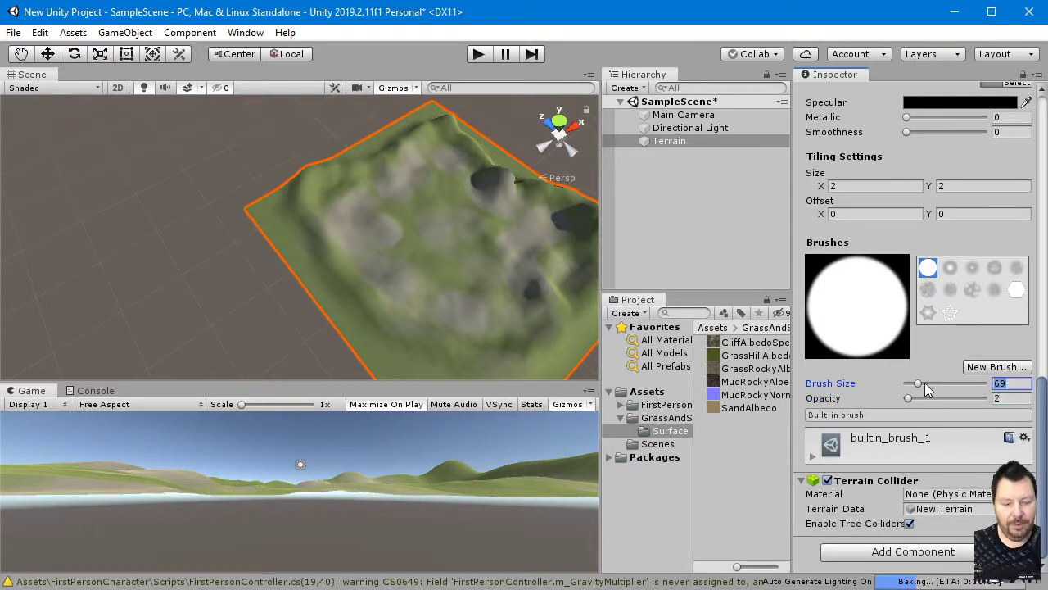
type("30")
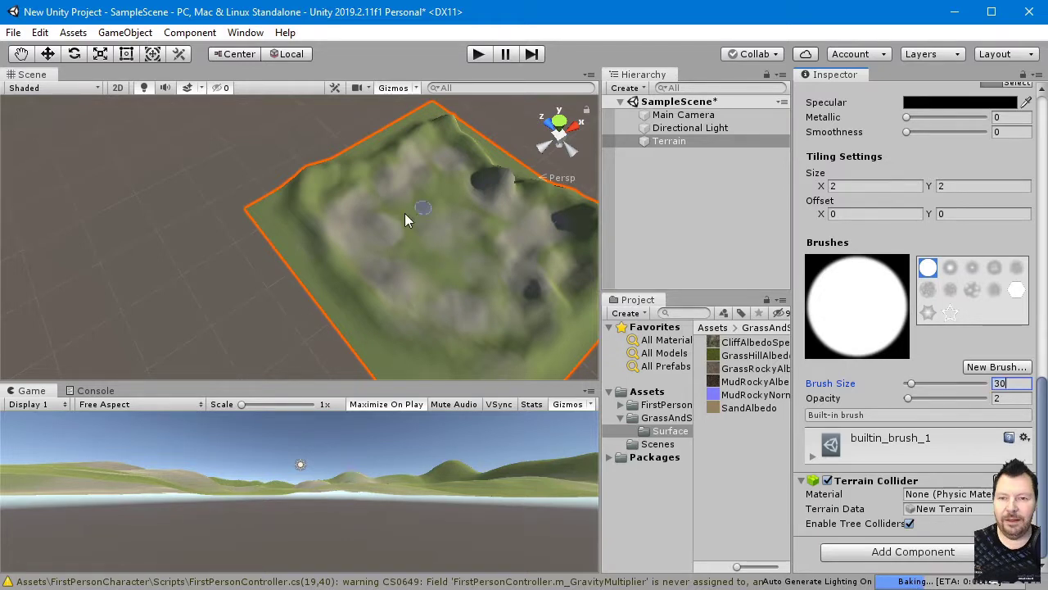
Paint faint dark mud strokes along the ridge slope near the terrain's corner, and undo the last stroke.
scroll(447, 241, "up", 3)
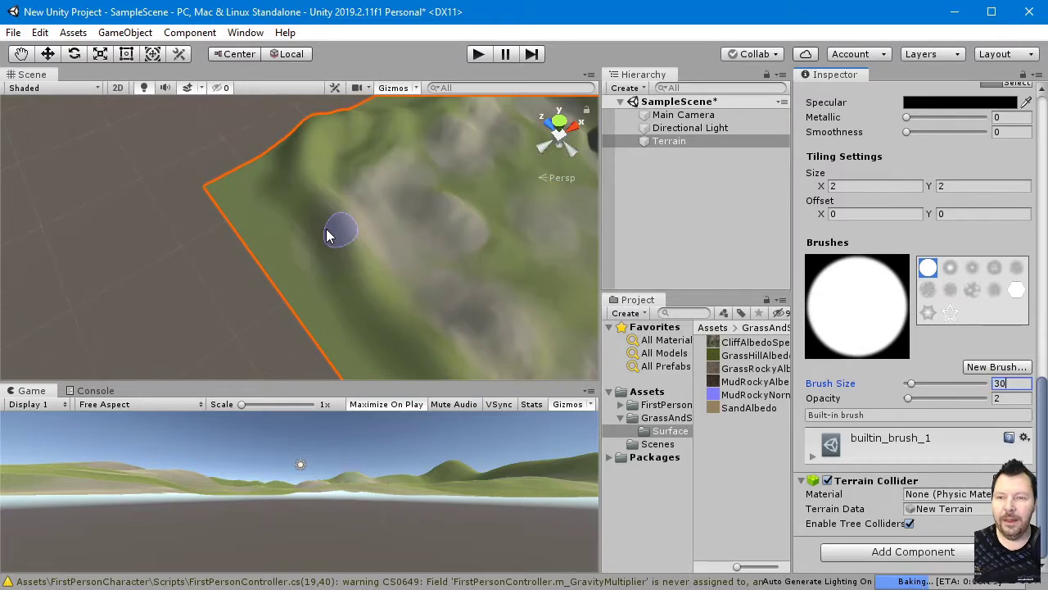
left_click_drag(326, 235, 305, 163)
left_click_drag(319, 194, 350, 233)
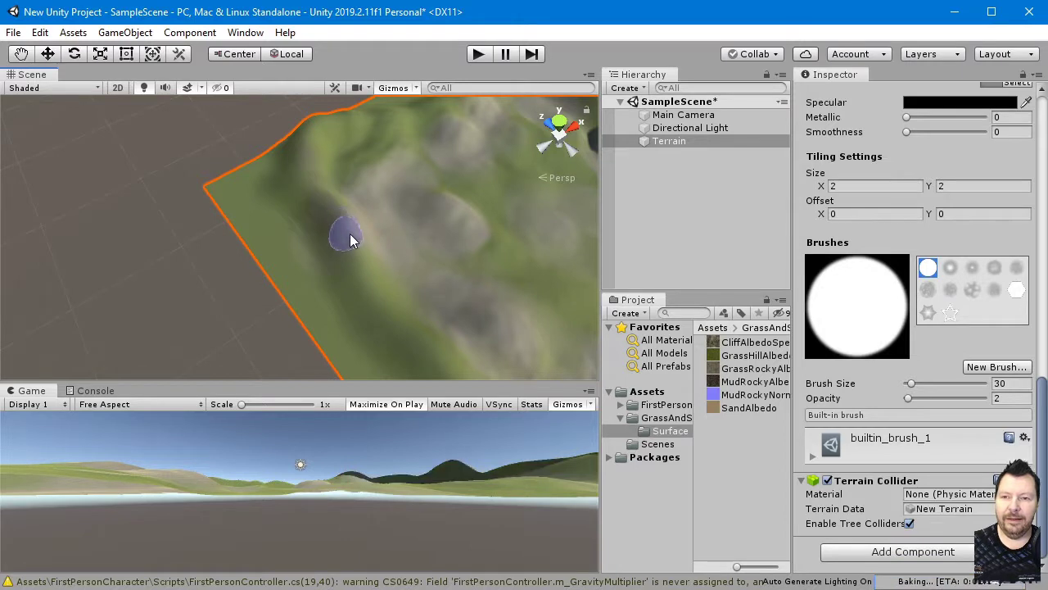
middle_click_drag(493, 312, 399, 229)
key("ctrl+z")
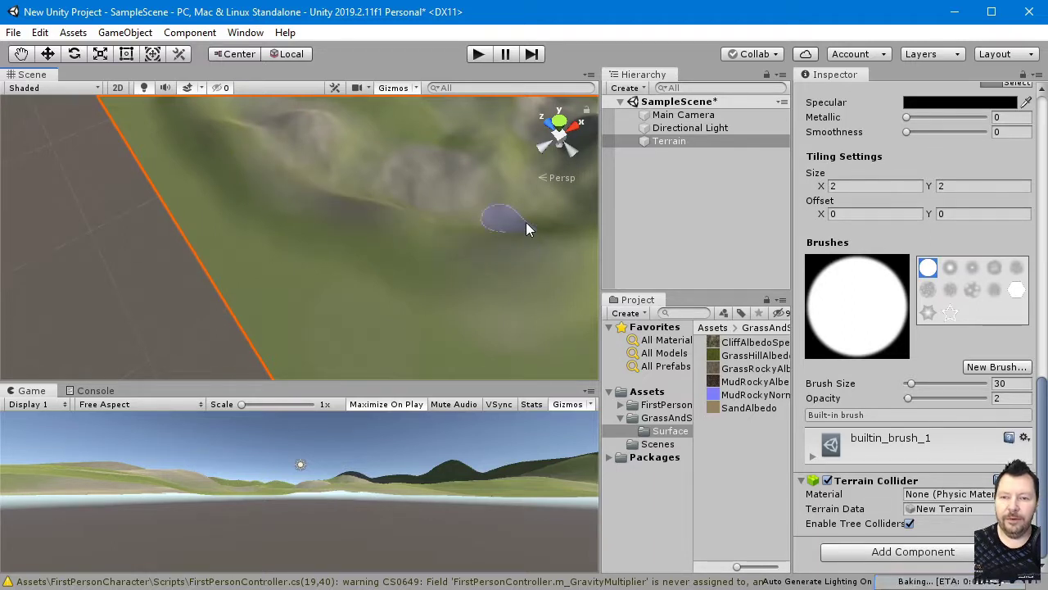
middle_click_drag(526, 222, 456, 256)
scroll(397, 291, "down", 5)
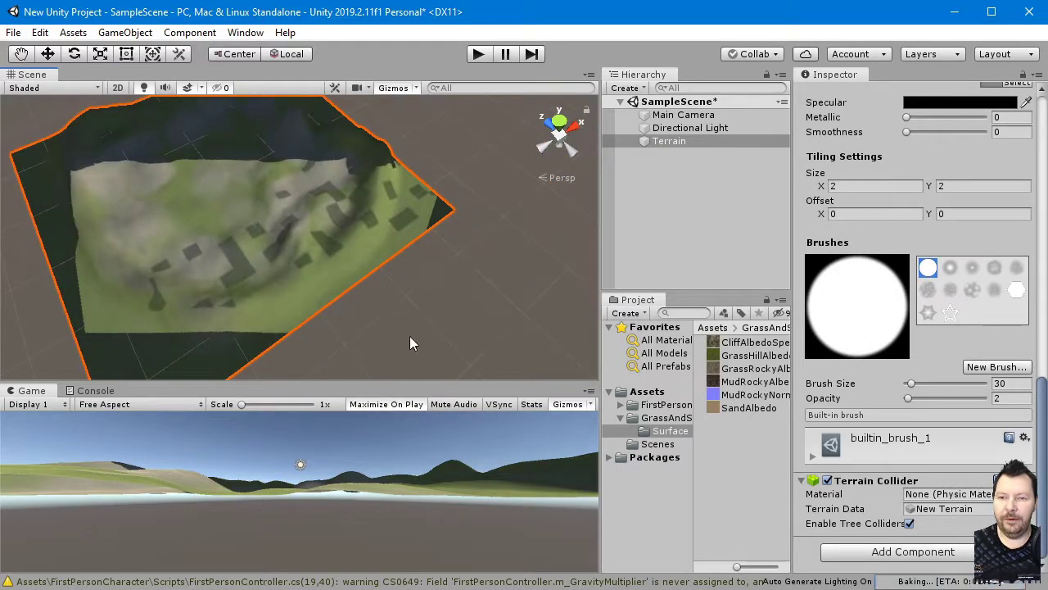
scroll(271, 312, "down", 2)
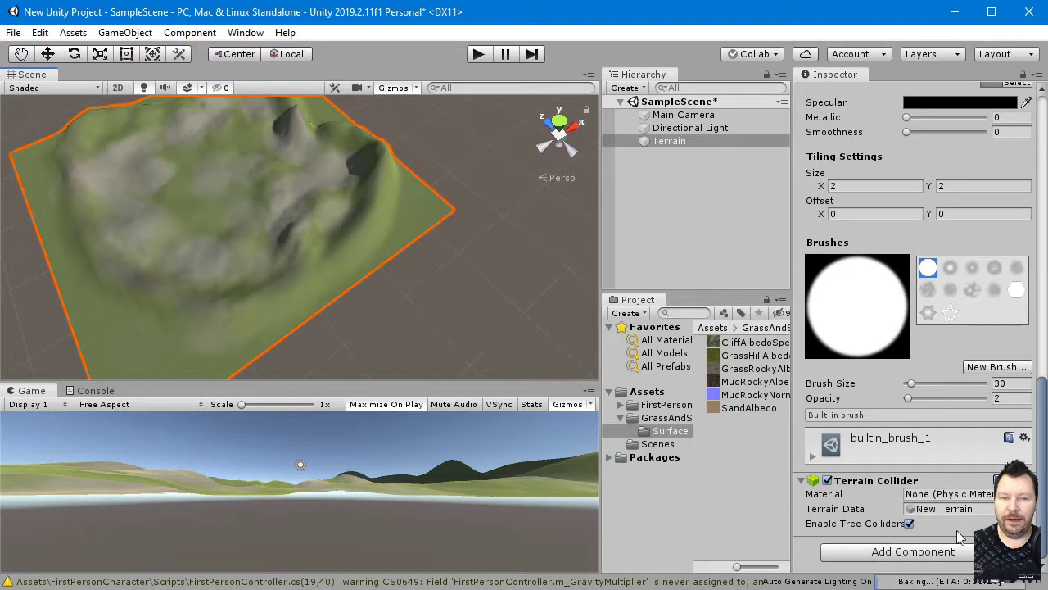
Set the brush opacity to 10 and paint dark mud patches on the steep peaks, hilltops and inner rocky areas.
left_click_drag(1009, 398, 965, 393)
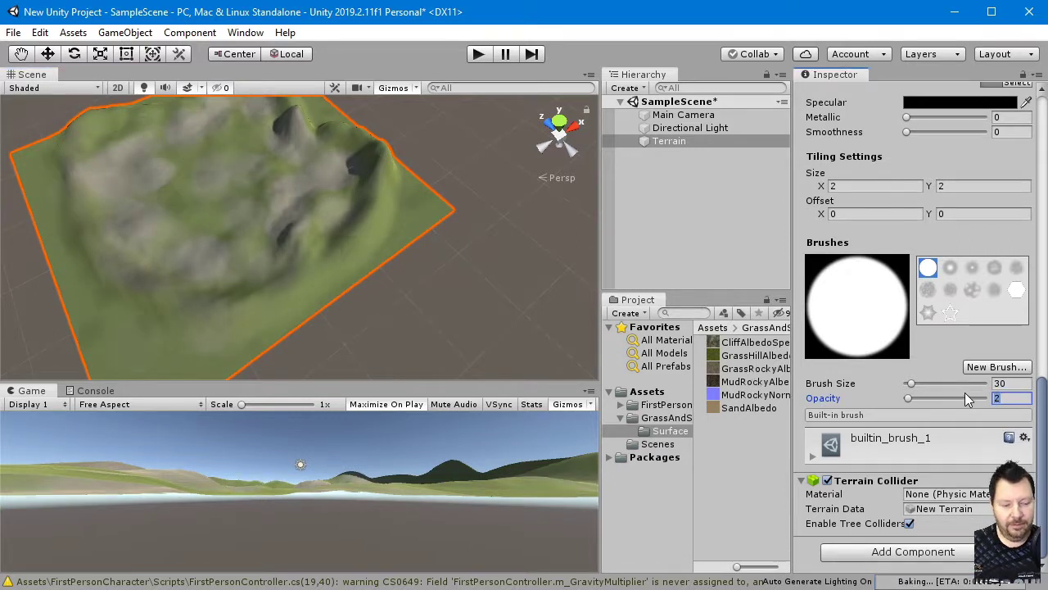
type("10")
middle_click_drag(193, 243, 349, 361)
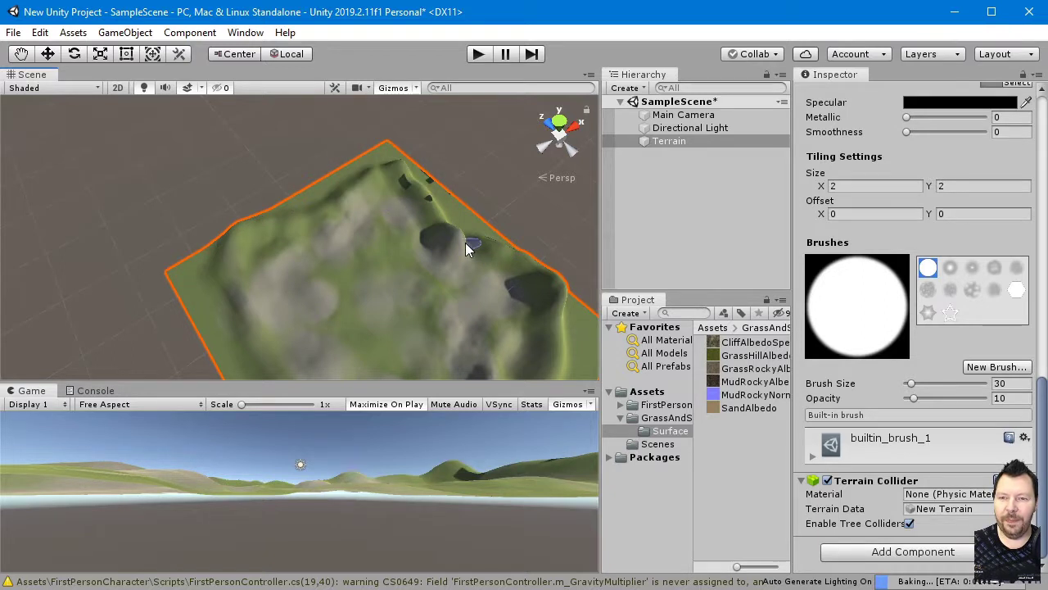
left_click_drag(447, 236, 456, 234)
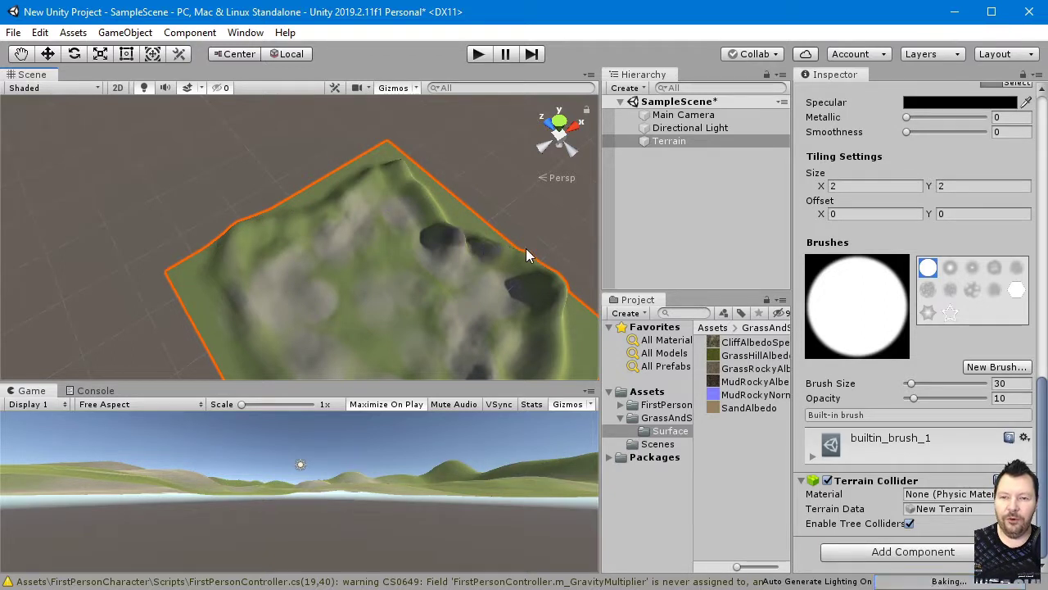
left_click(563, 280)
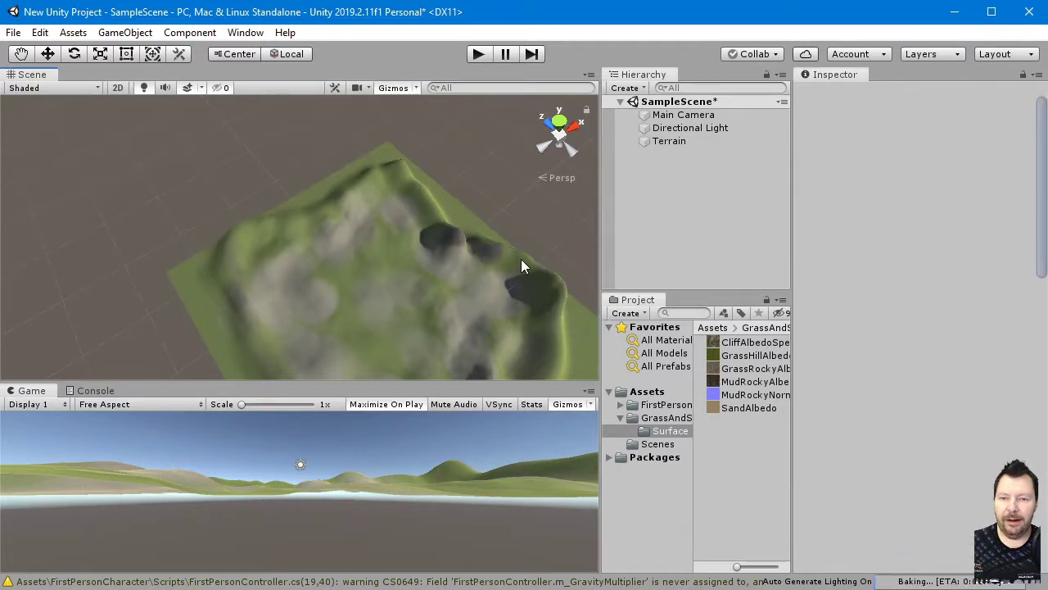
left_click(521, 266)
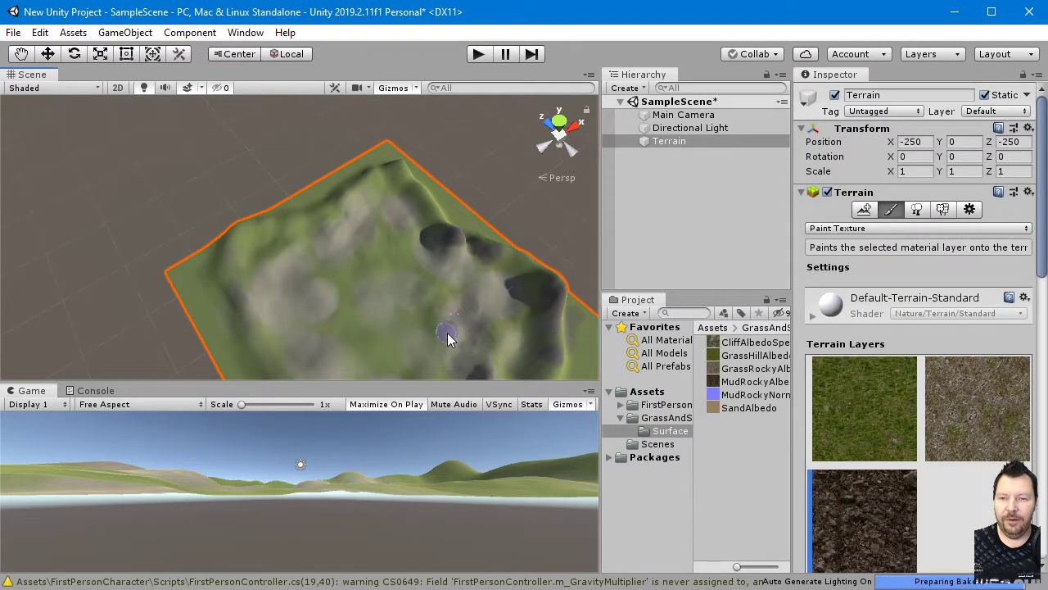
left_click(317, 292)
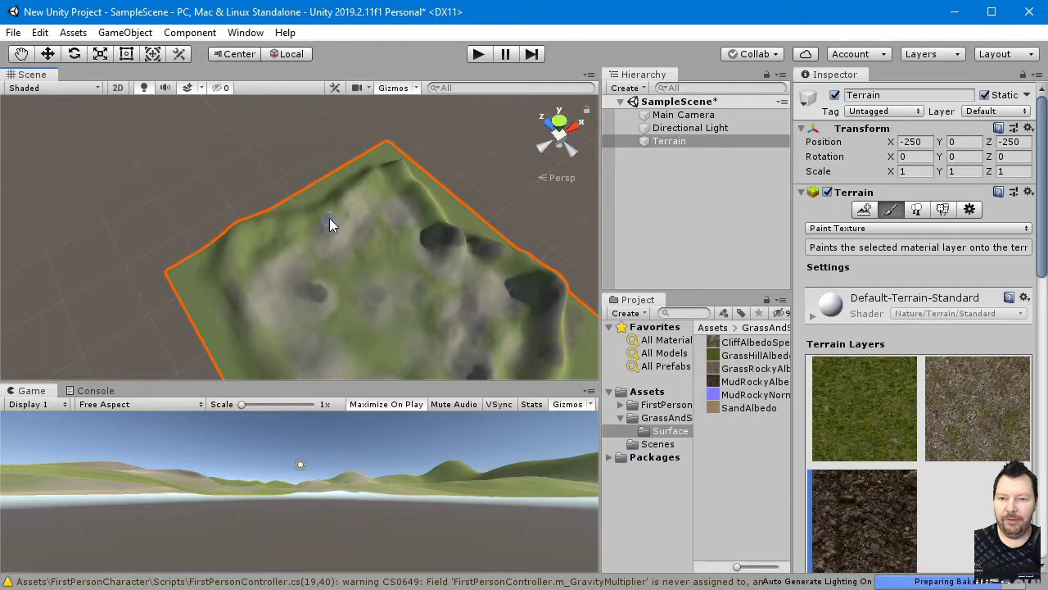
left_click_drag(270, 220, 247, 229)
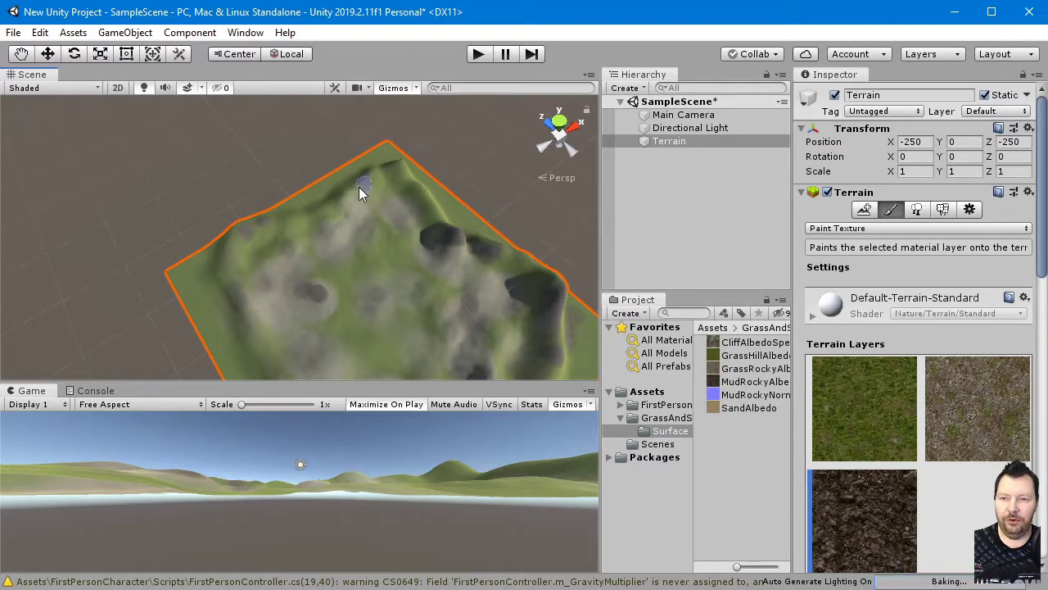
Paint dark mud along the terrain's opposite ridge and its surrounding slopes.
middle_click_drag(407, 306, 390, 263)
right_click_drag(390, 262, 211, 276)
middle_click_drag(467, 315, 349, 251)
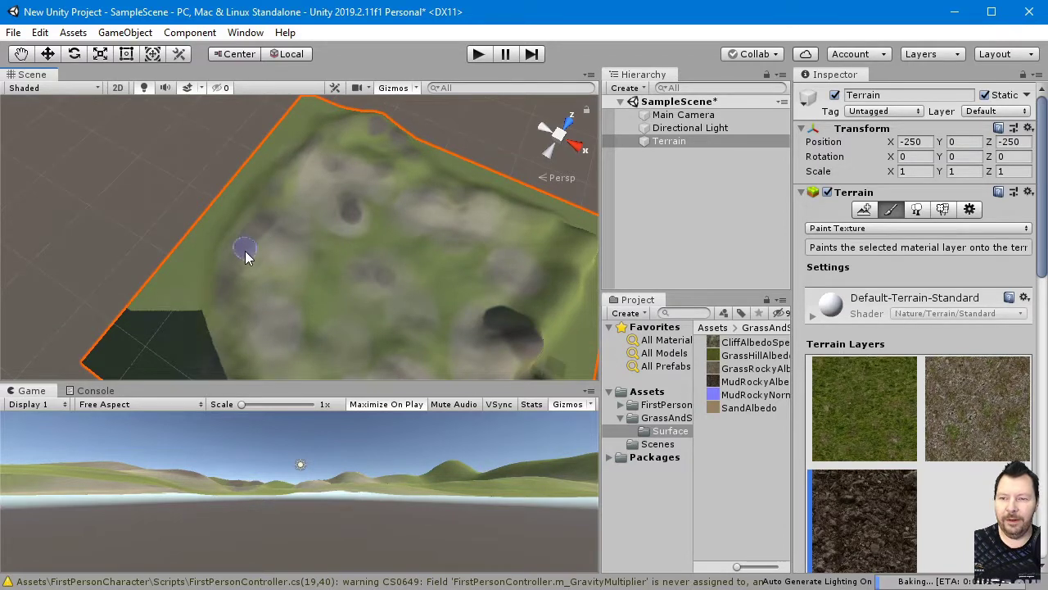
left_click_drag(245, 251, 243, 315)
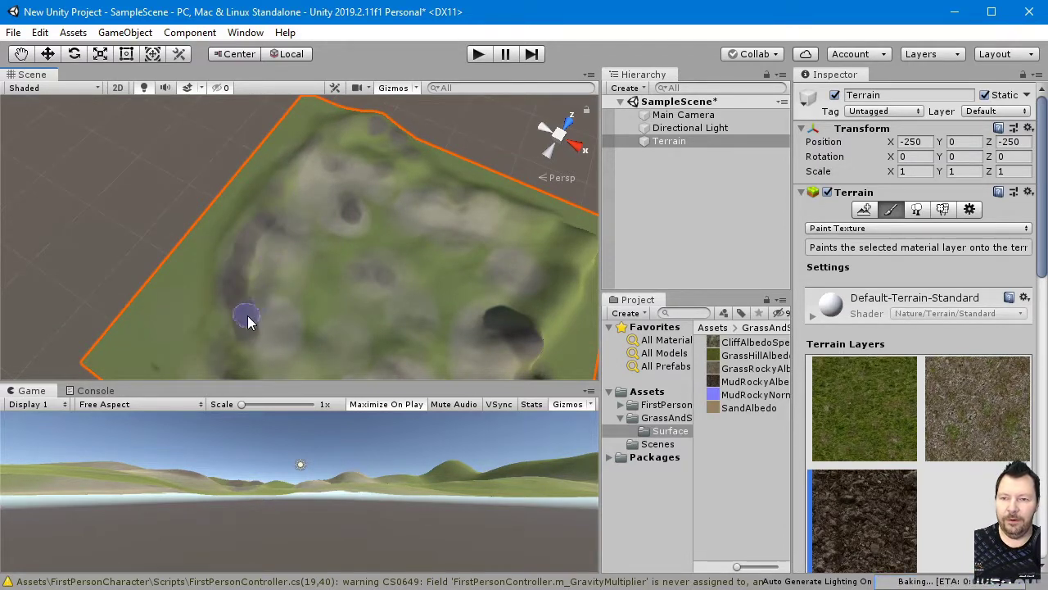
scroll(344, 303, "down", 1)
scroll(351, 287, "down", 3)
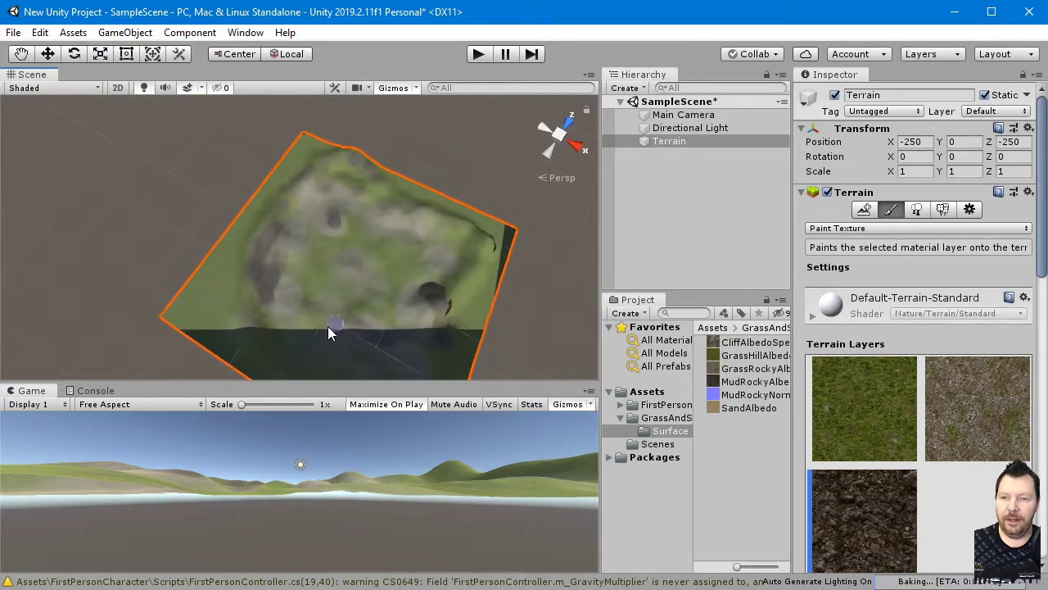
middle_click_drag(347, 313, 351, 270)
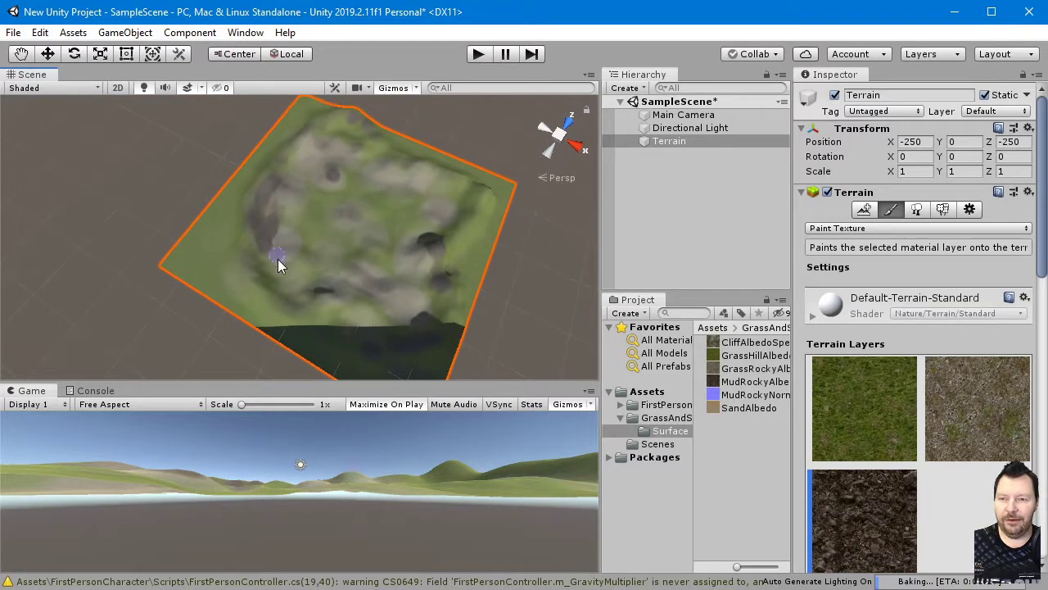
scroll(505, 258, "up", 1)
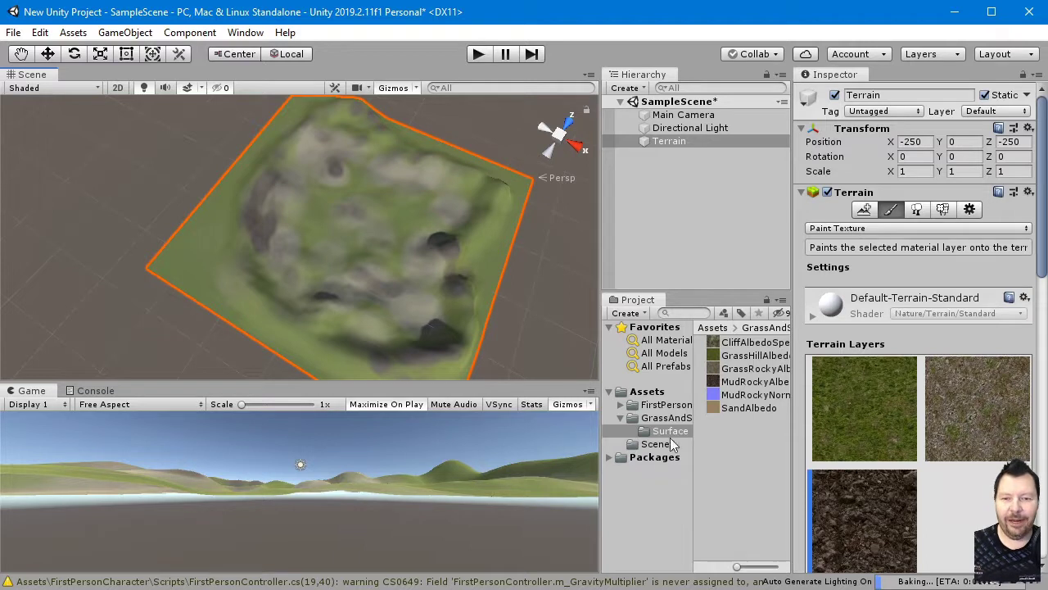
Place the FPSController prefab from the first-person character's Prefabs folder onto the grassy middle of the terrain.
left_click(620, 405)
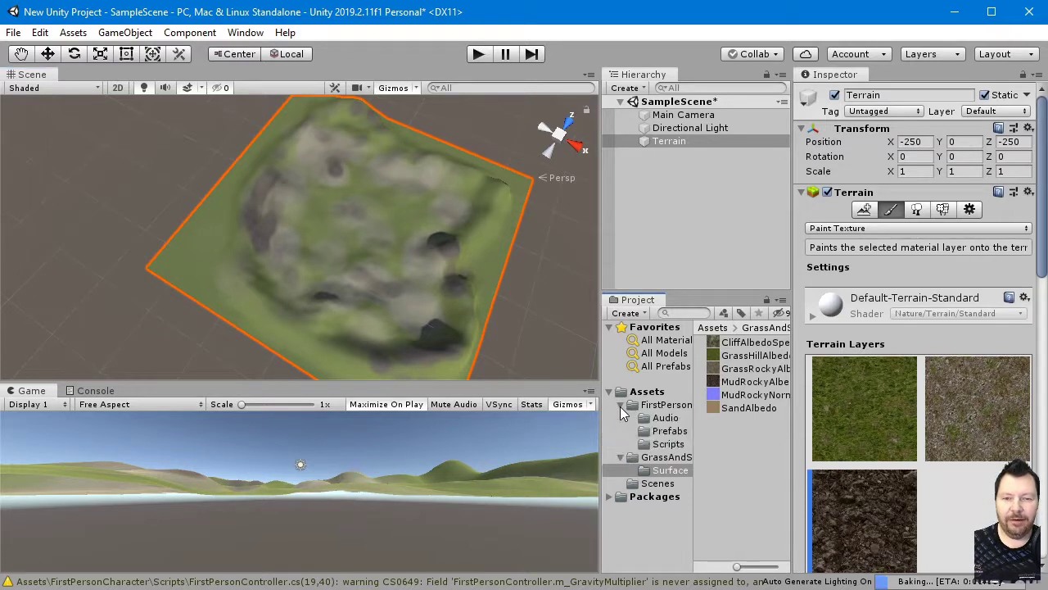
left_click(670, 432)
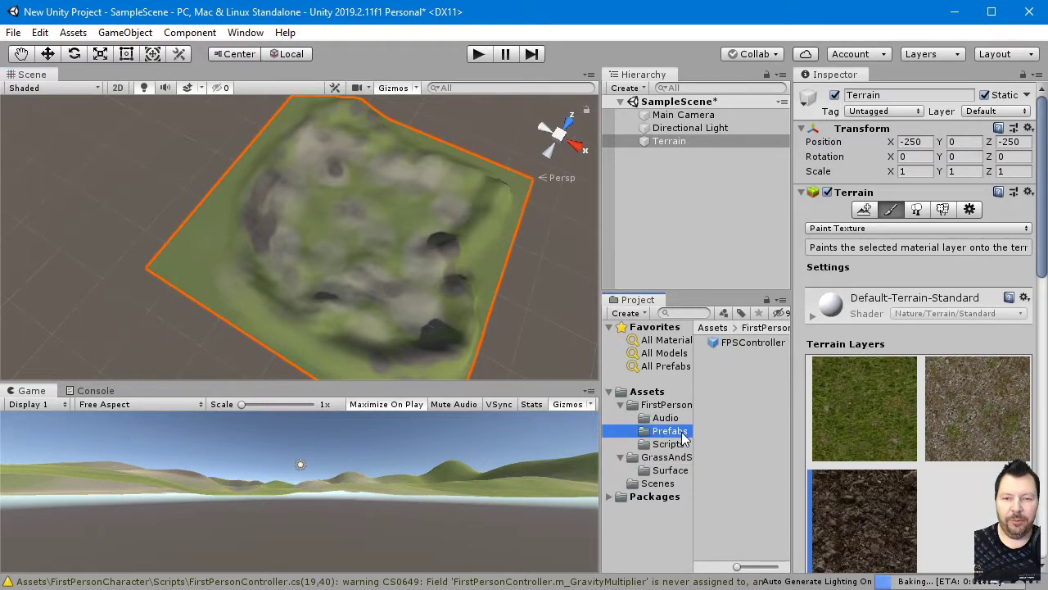
left_click_drag(719, 342, 394, 231)
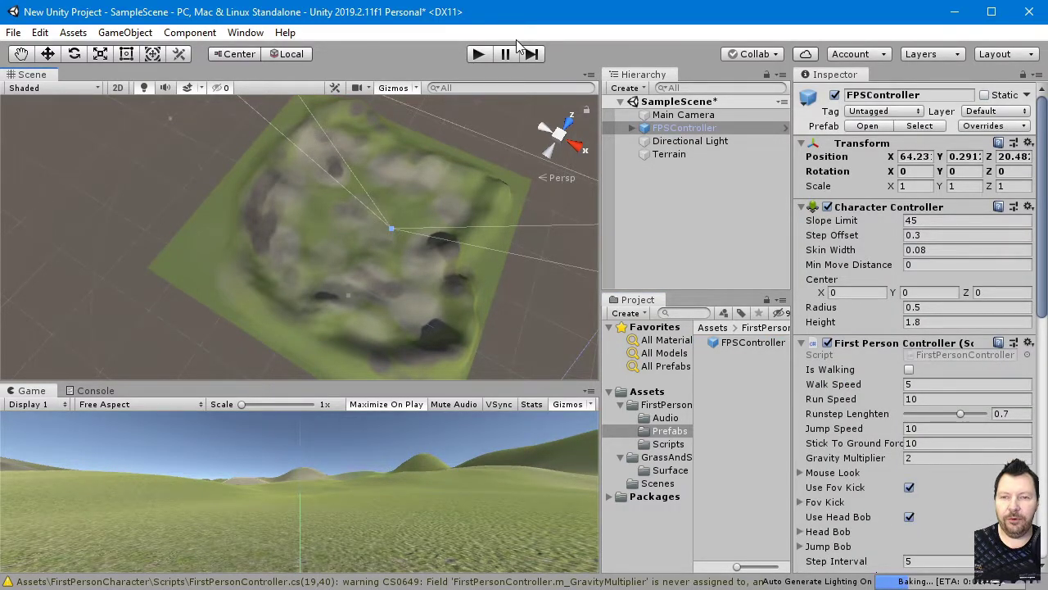
Run the scene in play mode, walk across the painted terrain and up the rocky hill, and stop playing.
left_click(479, 54)
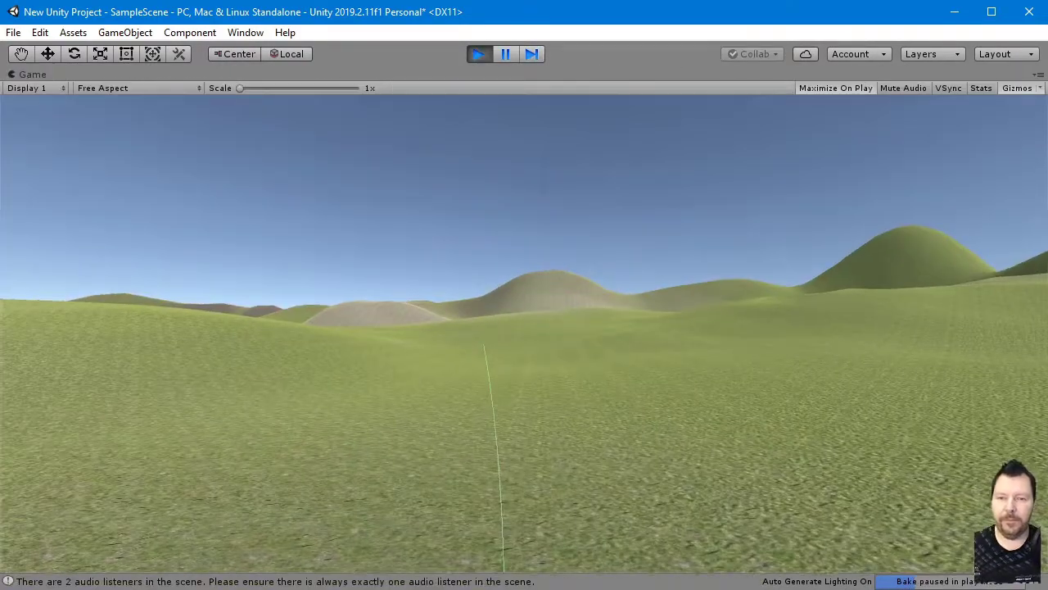
key("w")
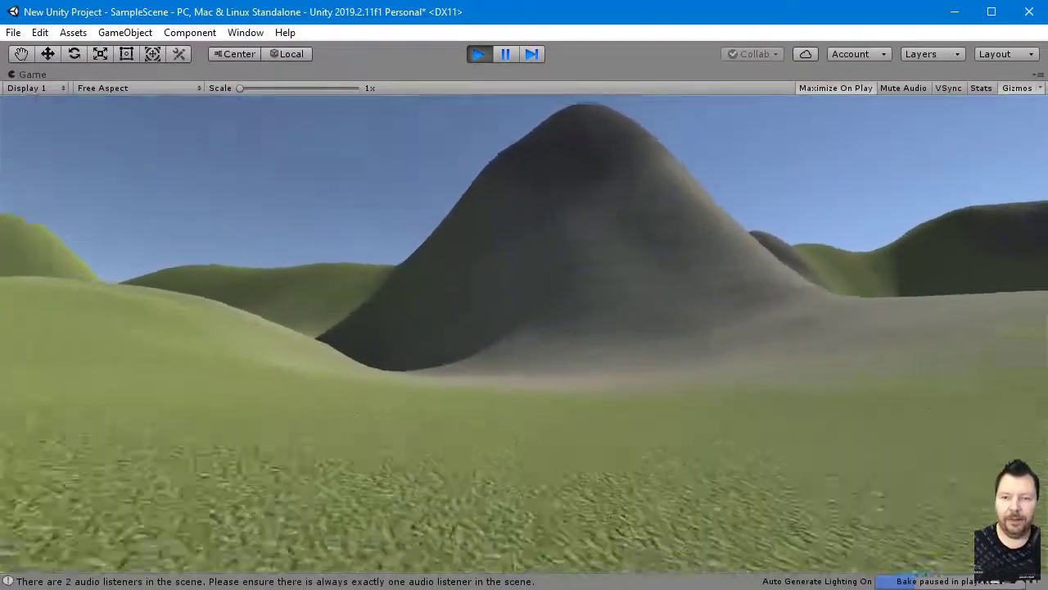
key("w")
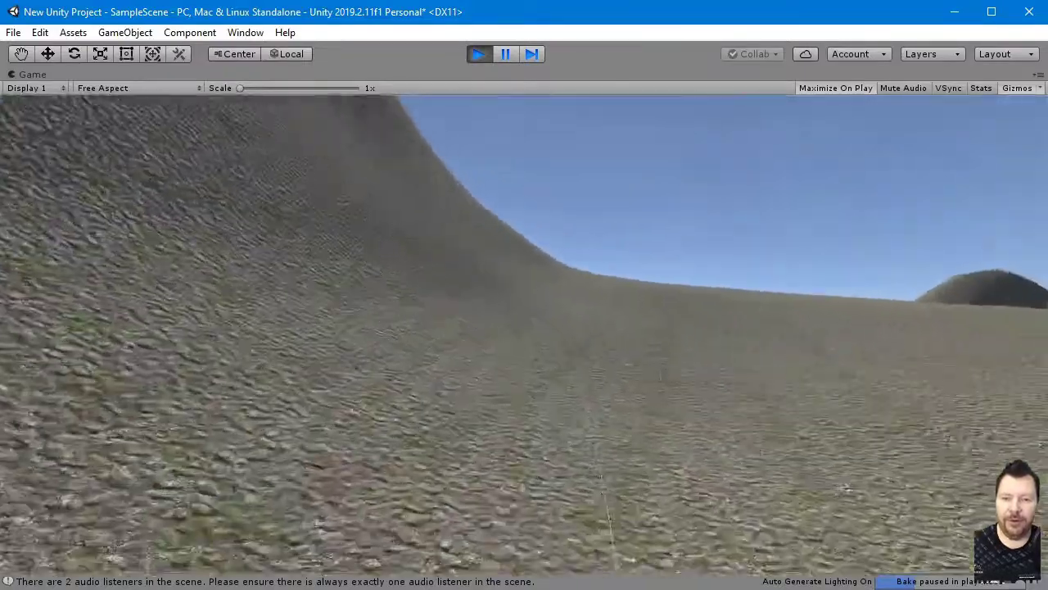
key("w")
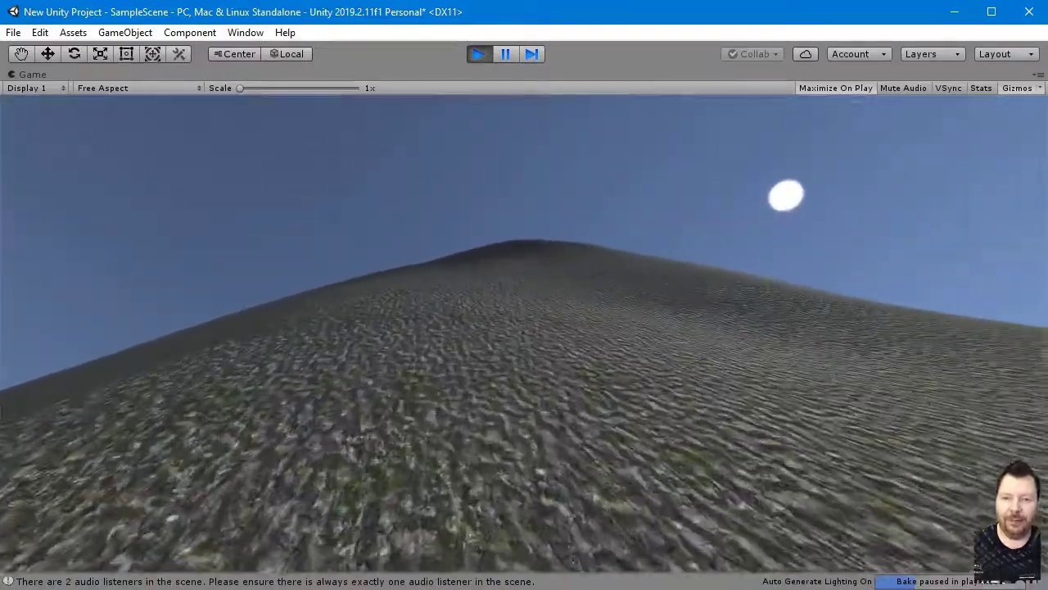
key("w")
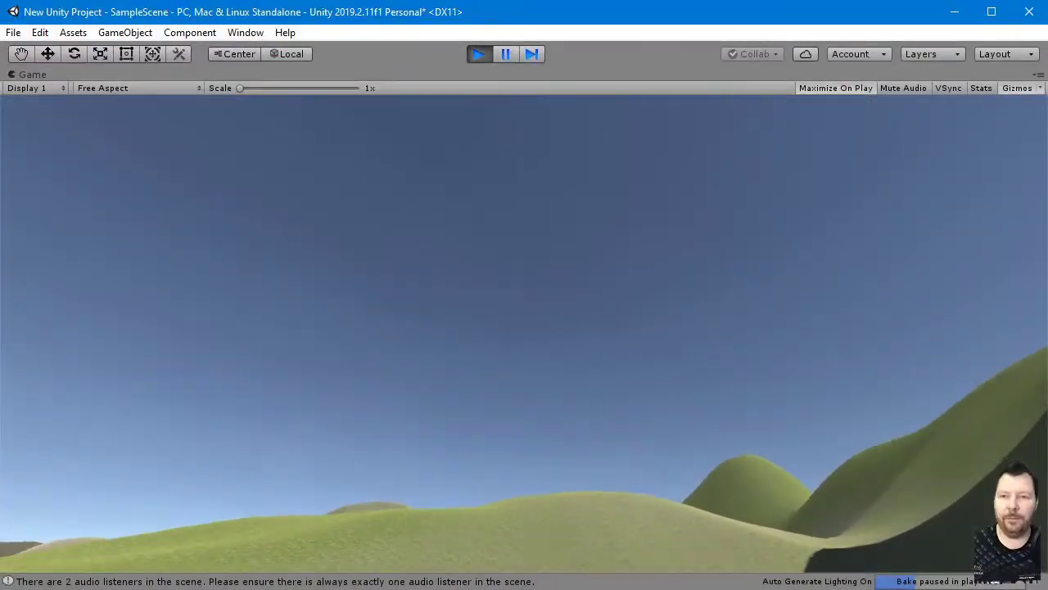
key("Escape")
left_click(482, 57)
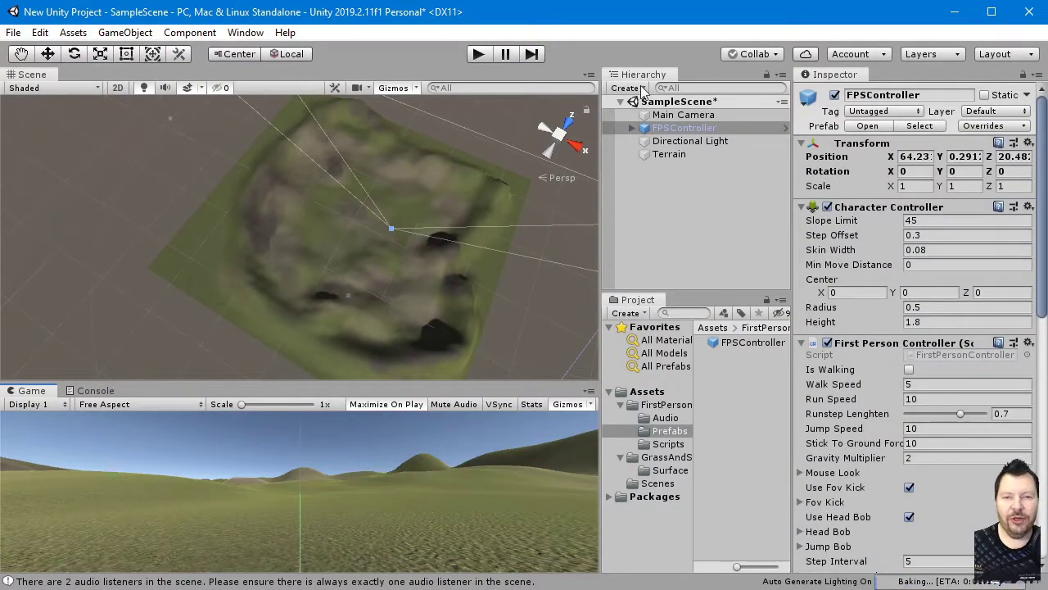
Select the terrain and review its Paint Trees and Paint Details tools and the available terrain painting modes.
left_click(669, 154)
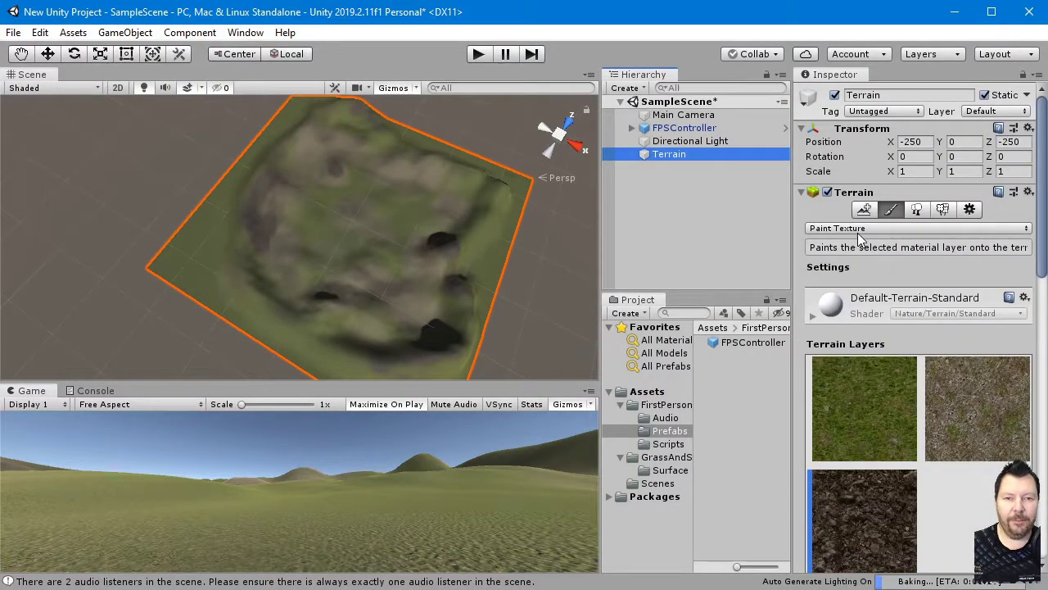
left_click(917, 210)
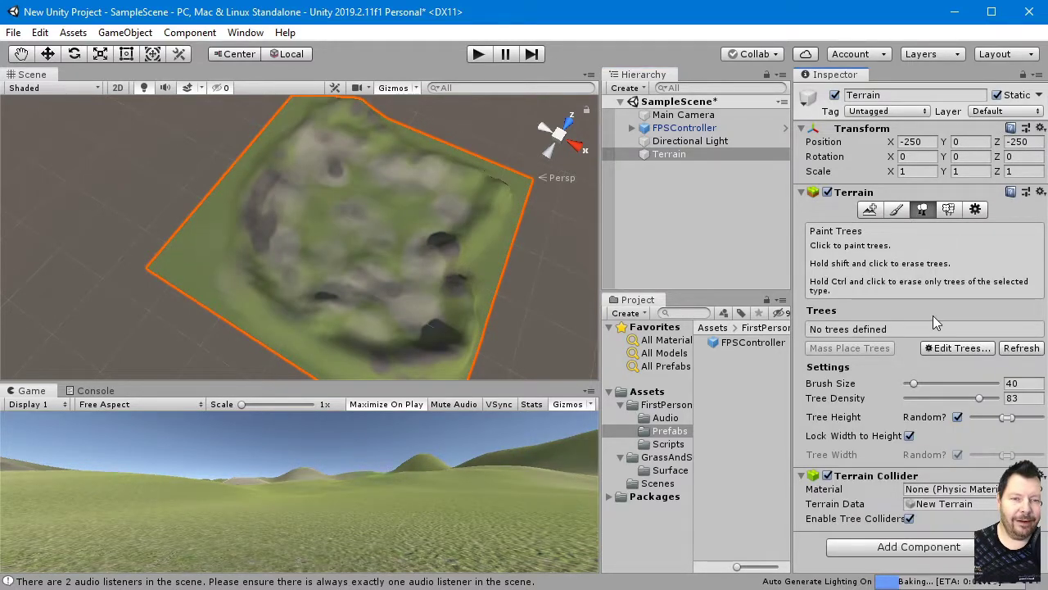
left_click(948, 209)
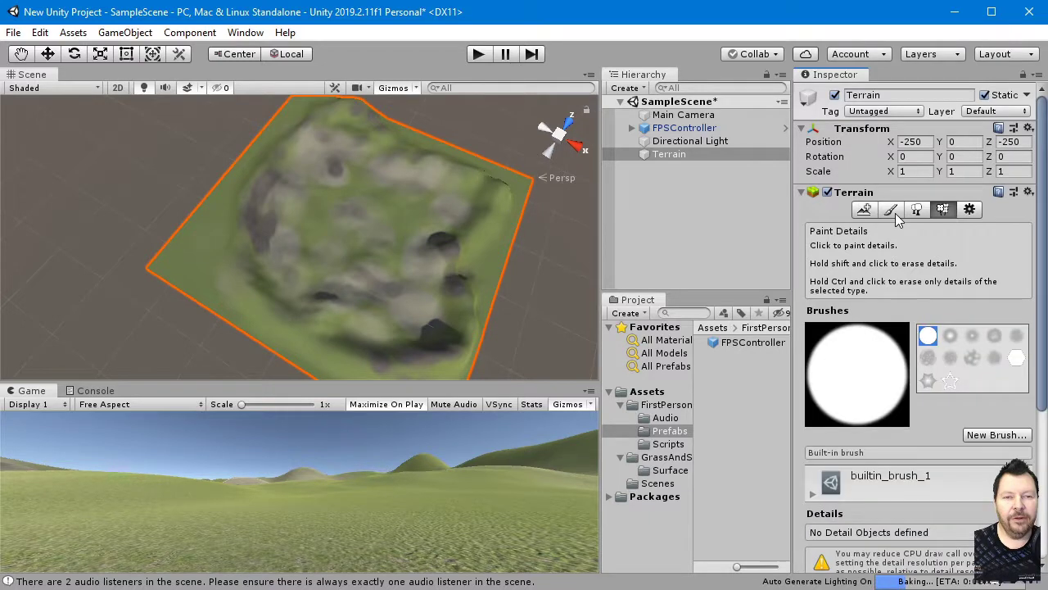
left_click(892, 211)
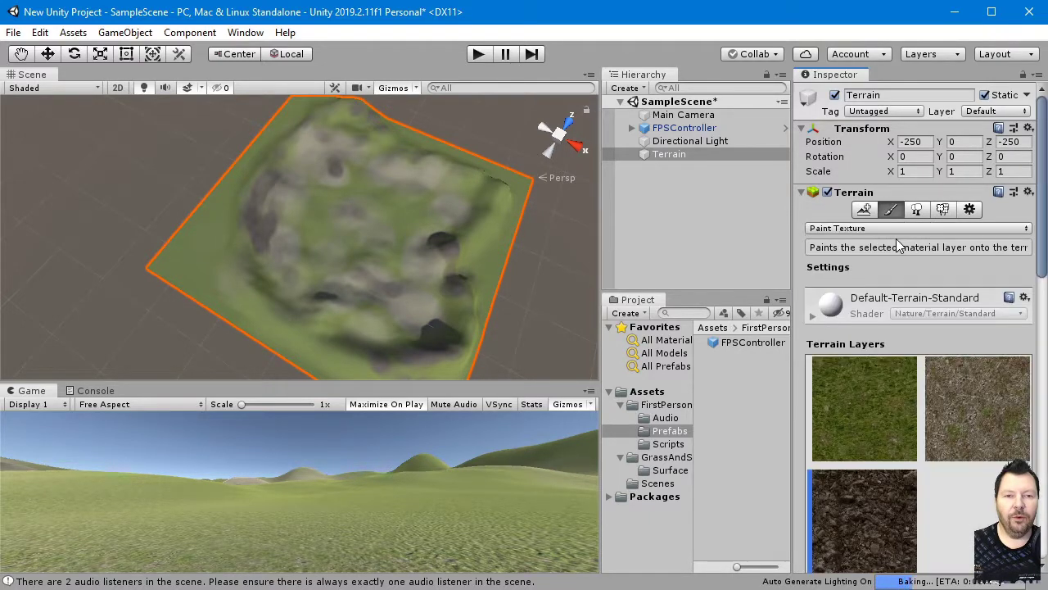
left_click(839, 230)
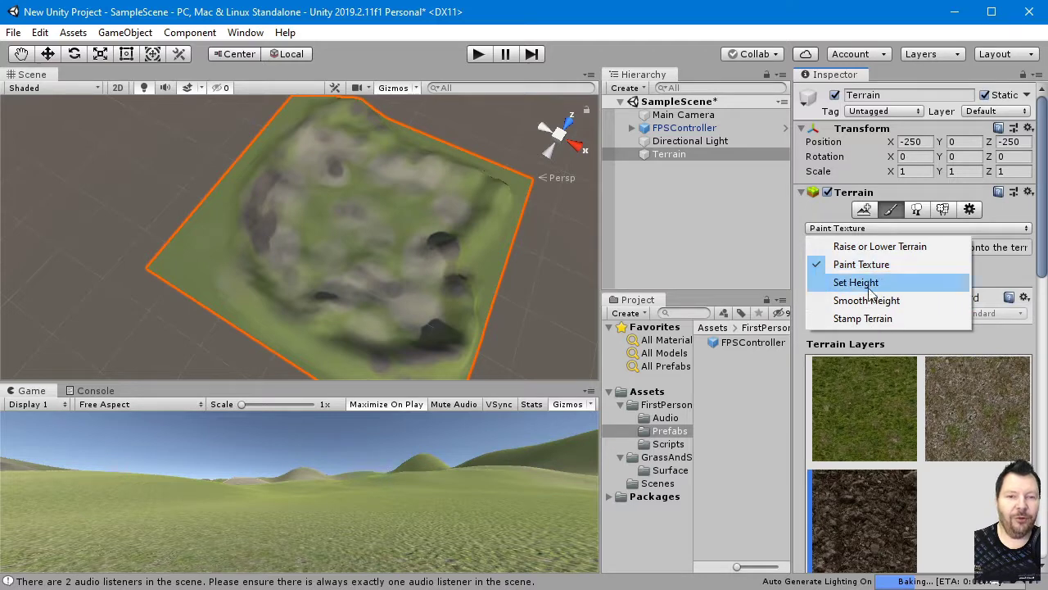
left_click(822, 208)
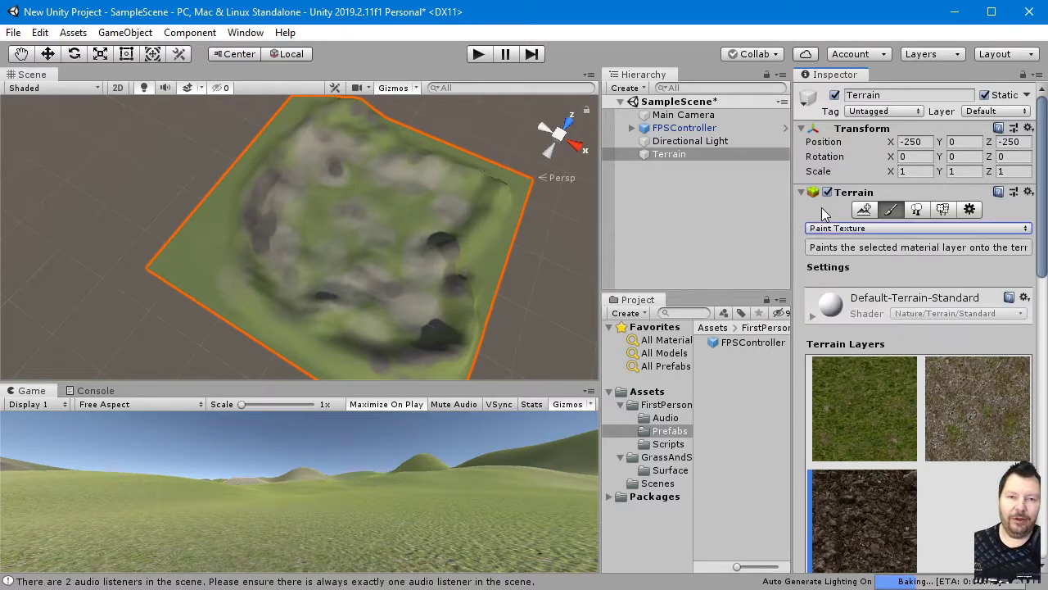